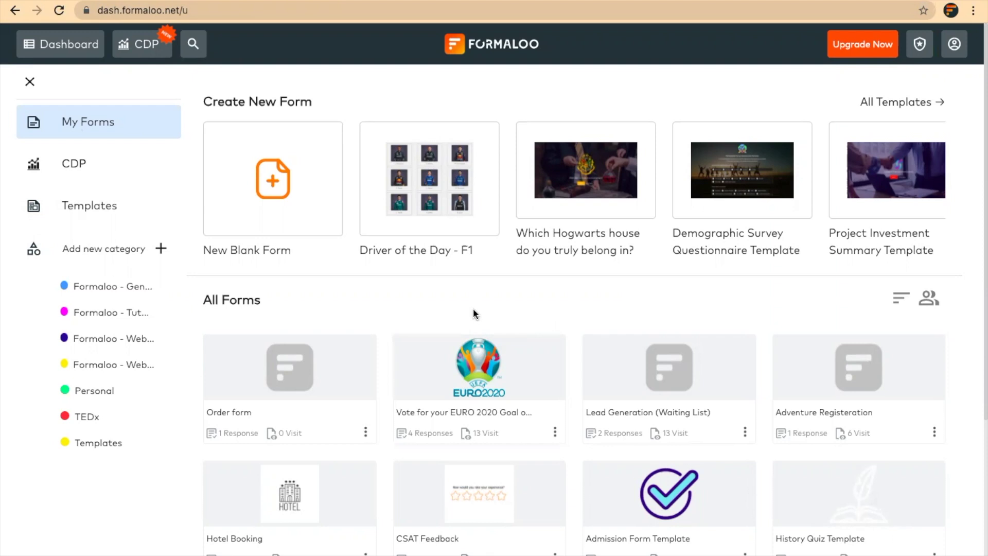
Browse the Events & Exhibitions templates, then return to My Forms.
{"action": "left_click", "coordinate": [105, 209]}
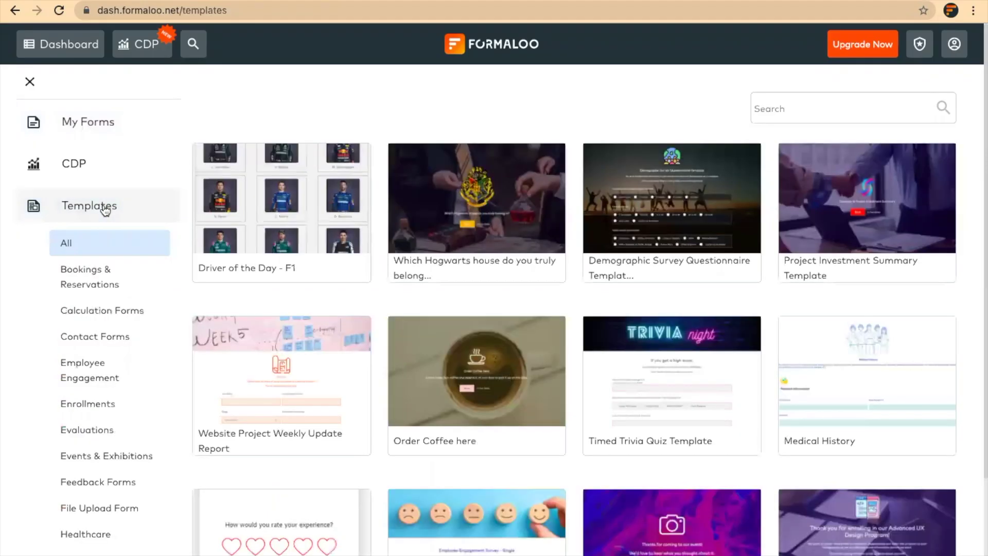
{"action": "scroll", "coordinate": [120, 409], "scroll_direction": "down", "scroll_amount": 2}
{"action": "scroll", "coordinate": [121, 409], "scroll_direction": "down", "scroll_amount": 2}
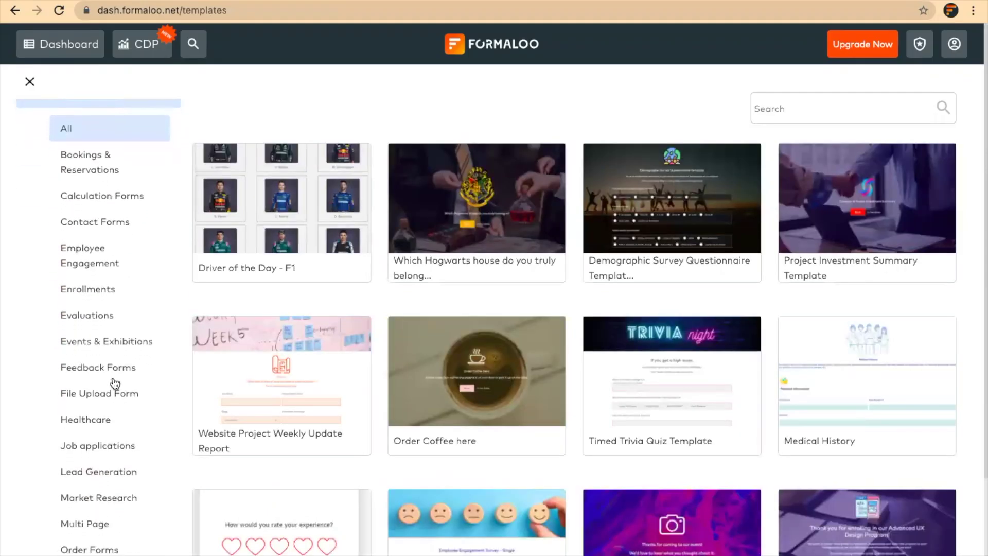
{"action": "left_click", "coordinate": [99, 344]}
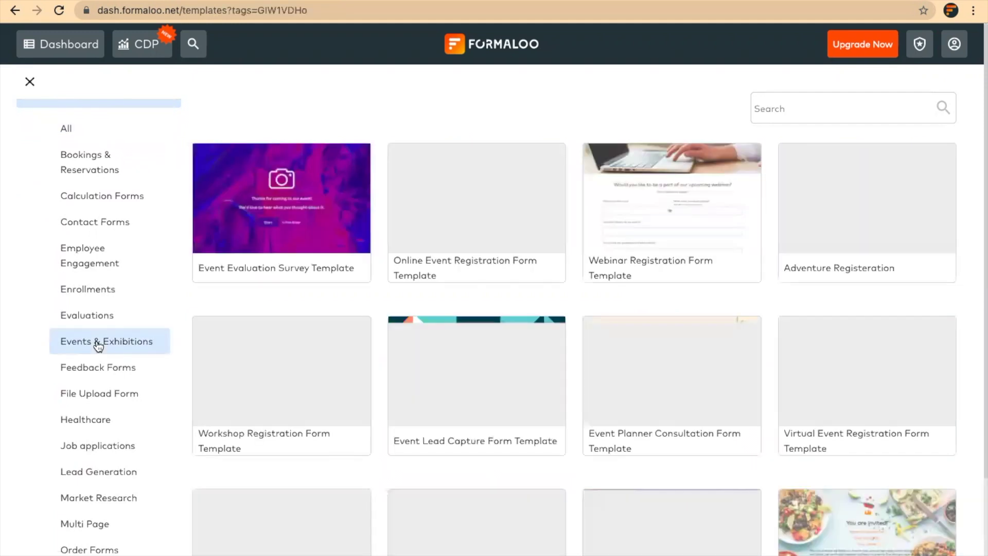
{"action": "scroll", "coordinate": [97, 345], "scroll_direction": "up", "scroll_amount": 4}
{"action": "left_click", "coordinate": [91, 128]}
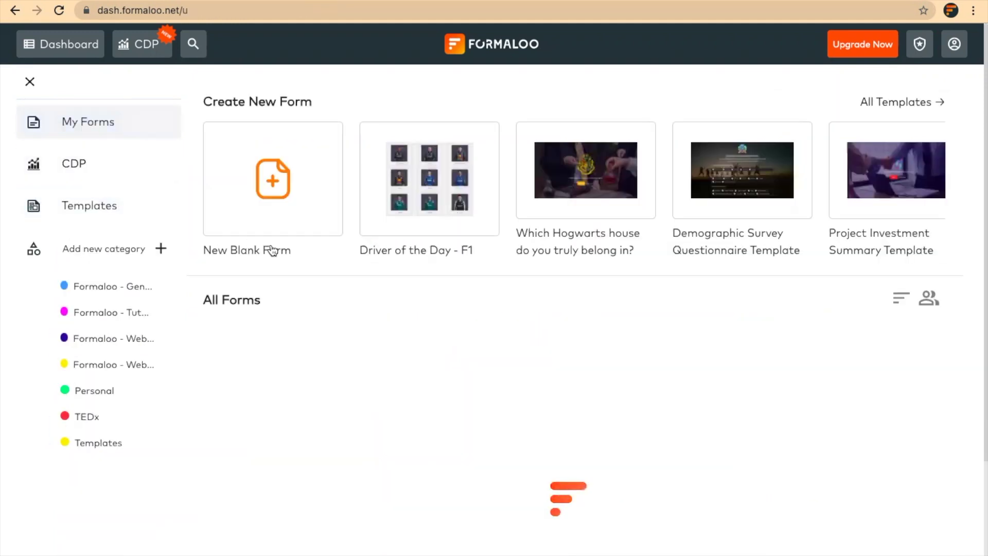
Start a blank multi-step form and title it 'Register to our event'.
{"action": "left_click", "coordinate": [279, 215]}
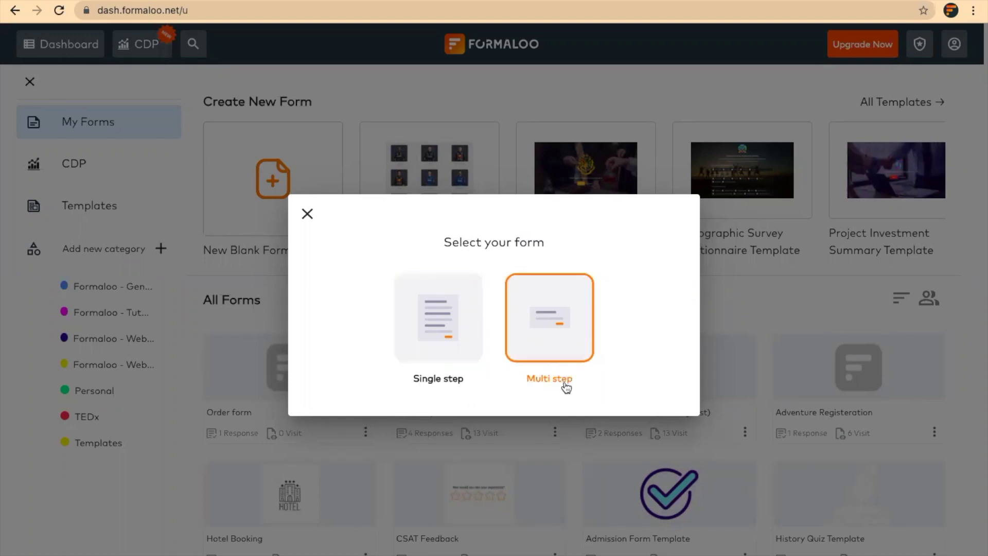
{"action": "left_click", "coordinate": [551, 327]}
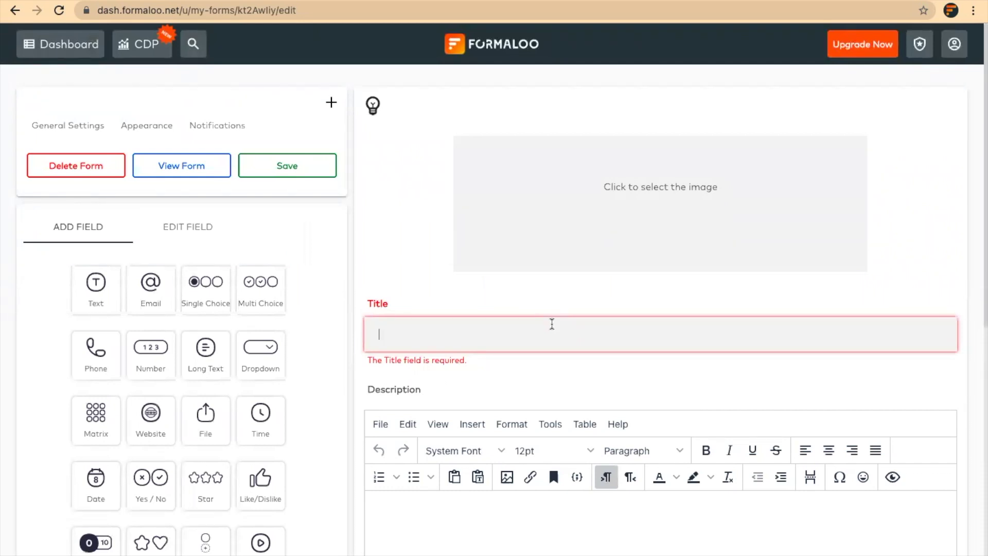
{"action": "type", "text": "Register to our event"}
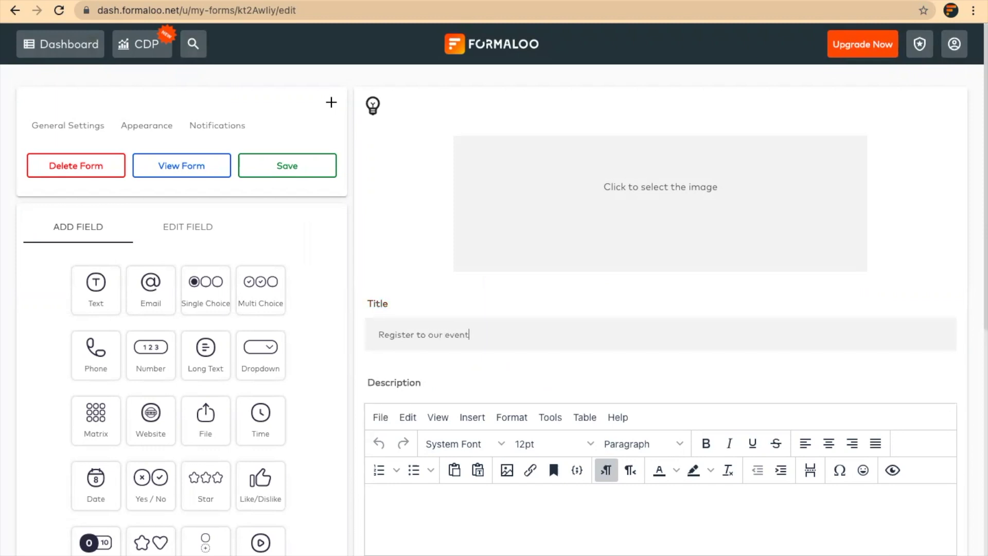
{"action": "scroll", "coordinate": [206, 309], "scroll_direction": "down", "scroll_amount": 3}
Add a Text field titled 'Full name' and make it required.
{"action": "left_click_drag", "start_coordinate": [260, 149], "coordinate": [309, 360]}
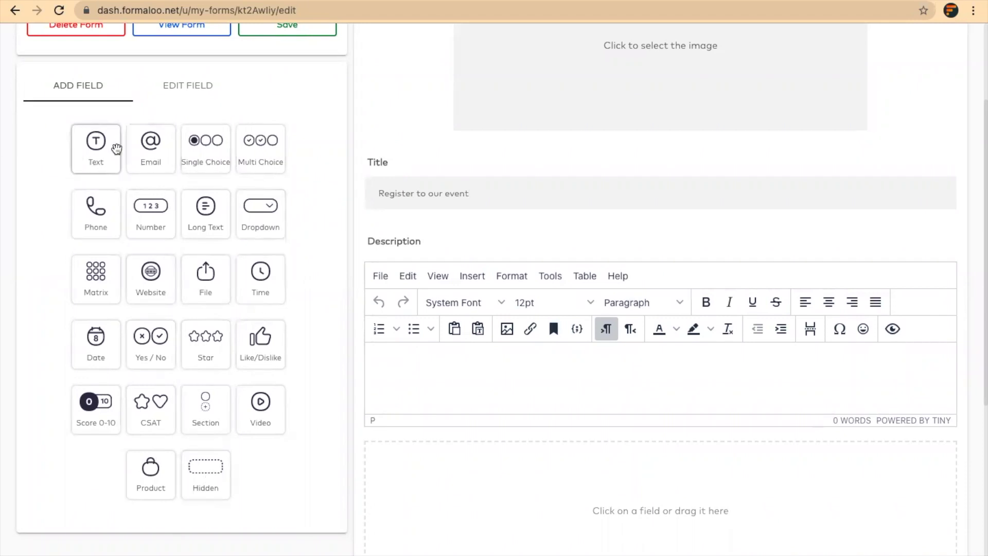
{"action": "left_click_drag", "start_coordinate": [102, 170], "coordinate": [455, 437]}
{"action": "left_click_drag", "start_coordinate": [105, 154], "coordinate": [510, 488]}
{"action": "scroll", "coordinate": [511, 487], "scroll_direction": "down", "scroll_amount": 2}
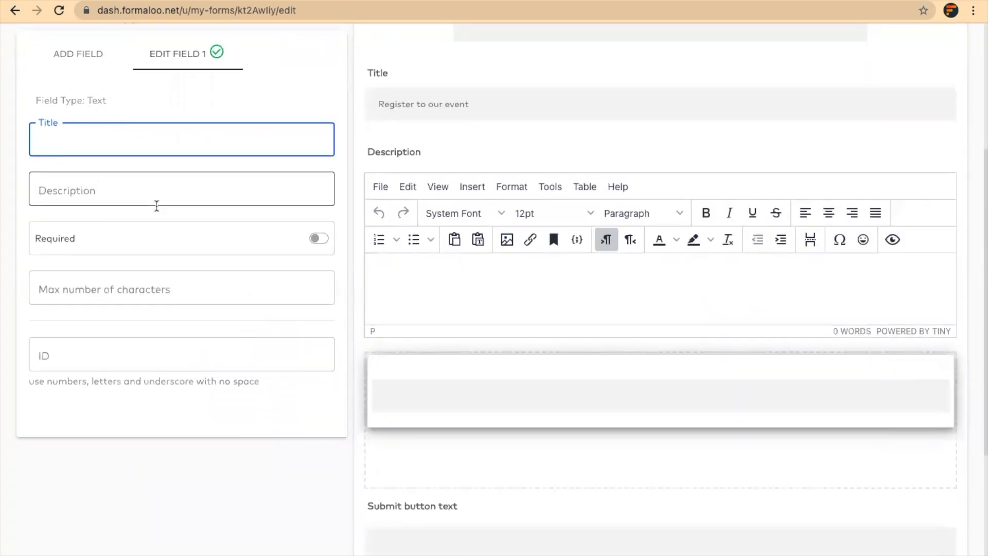
{"action": "type", "text": "Full name"}
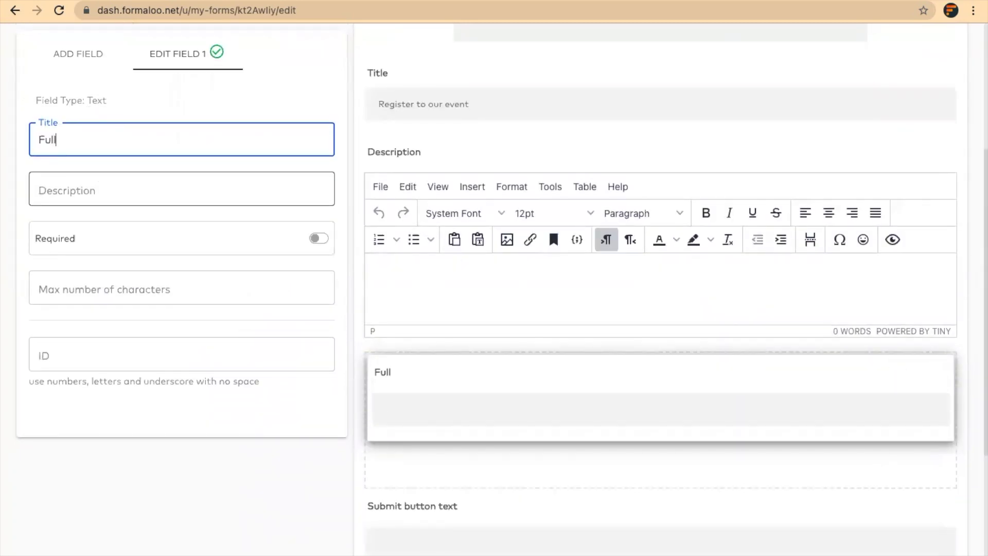
{"action": "left_click", "coordinate": [319, 238]}
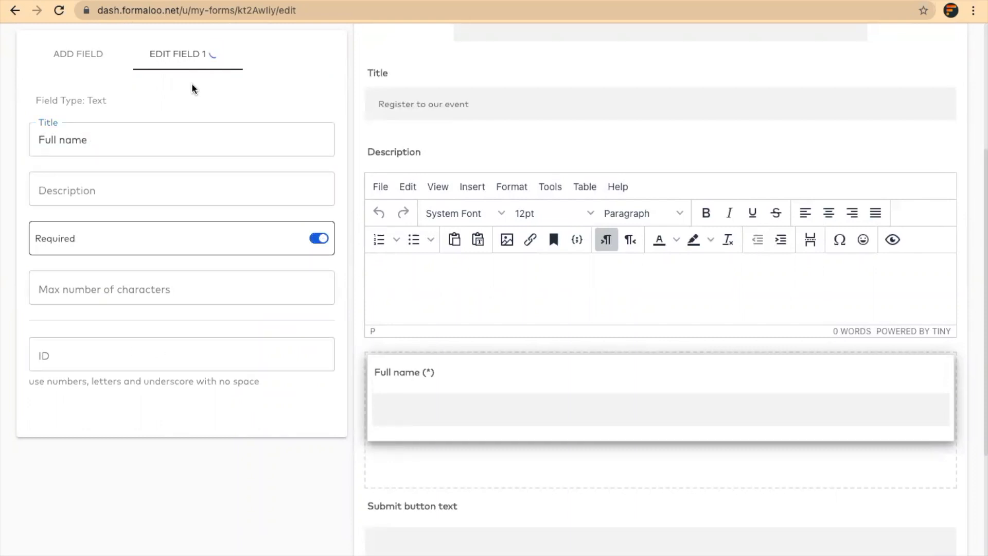
{"action": "left_click", "coordinate": [83, 64]}
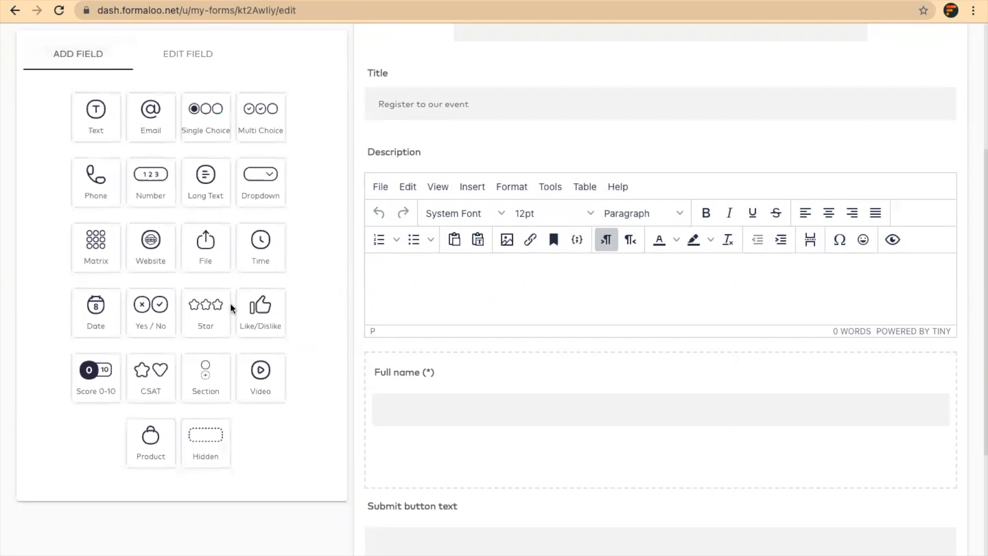
{"action": "scroll", "coordinate": [509, 342], "scroll_direction": "down", "scroll_amount": 2}
{"action": "scroll", "coordinate": [511, 341], "scroll_direction": "down", "scroll_amount": 1}
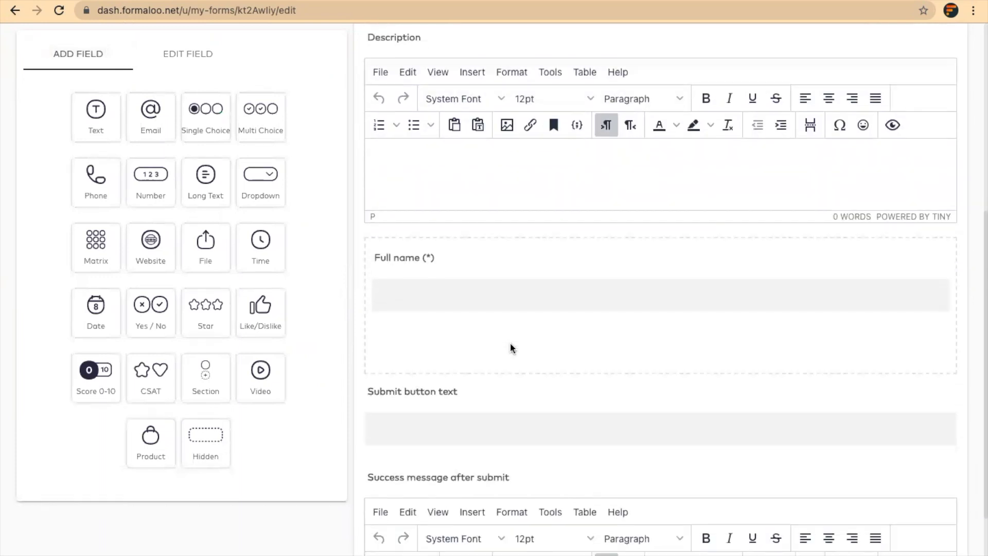
Add a required Email field titled 'Your email address'.
{"action": "left_click", "coordinate": [152, 121]}
{"action": "type", "text": "Y"}
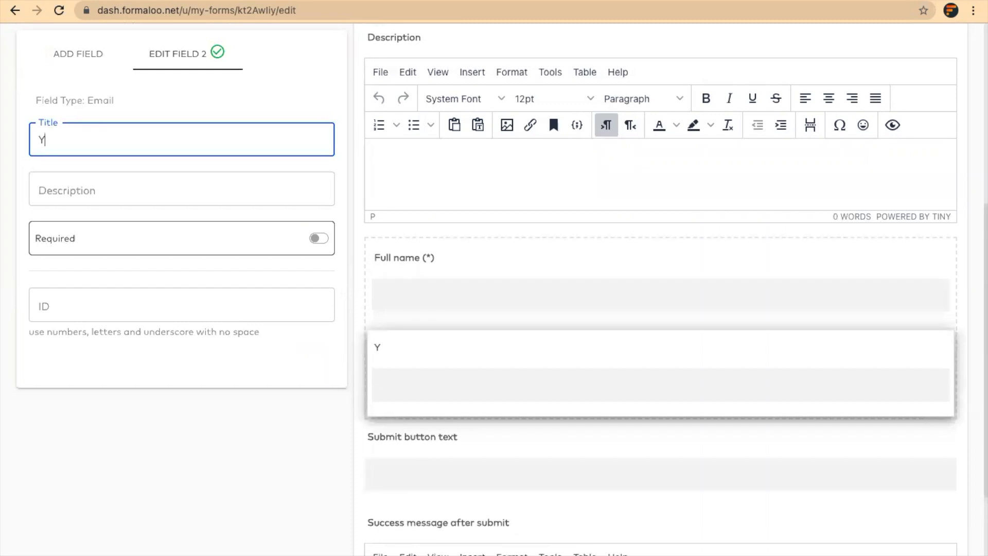
{"action": "type", "text": "our email ad"}
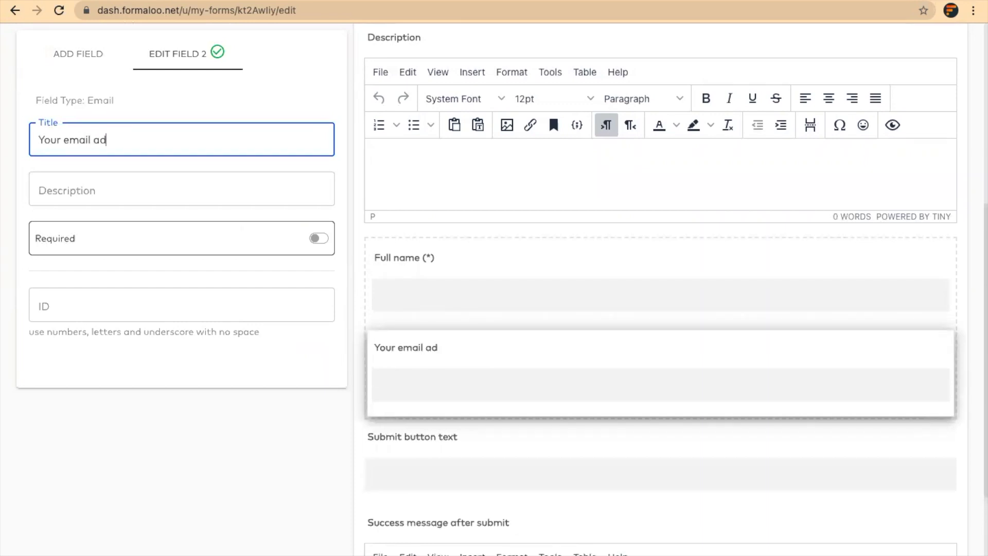
{"action": "type", "text": "ress"}
{"action": "key", "text": "Tab"}
{"action": "key", "text": "Tab"}
{"action": "key", "text": "space"}
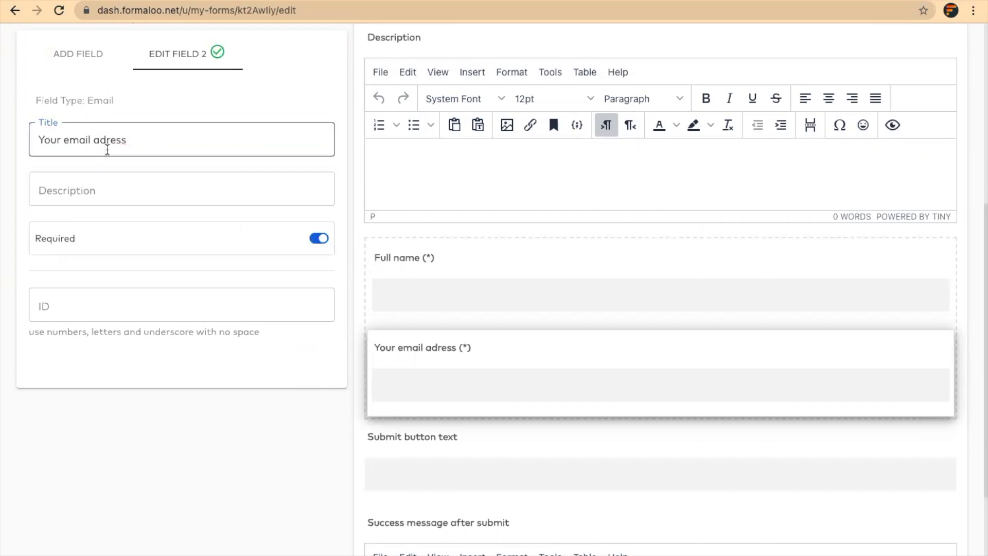
{"action": "left_click", "coordinate": [107, 149]}
{"action": "type", "text": "d"}
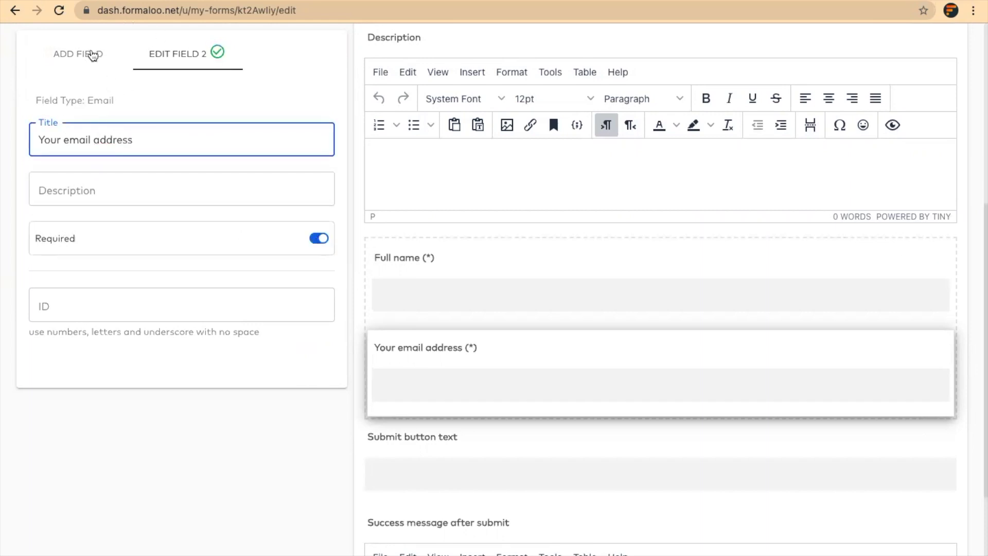
{"action": "left_click", "coordinate": [93, 56]}
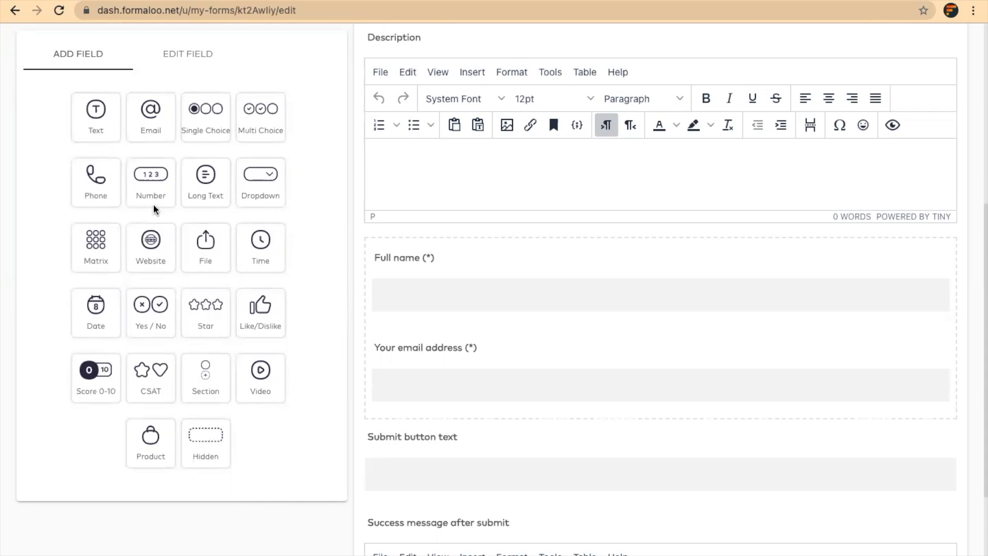
Add a Long Text question 'Why do you want to attend this event?'.
{"action": "left_click", "coordinate": [205, 189]}
{"action": "type", "text": "W"}
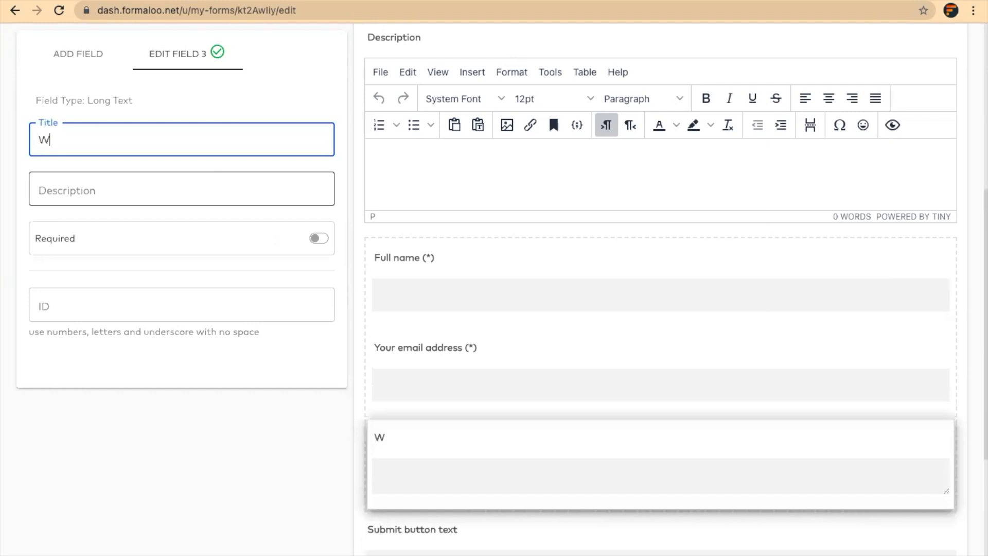
{"action": "type", "text": "hy do you w"}
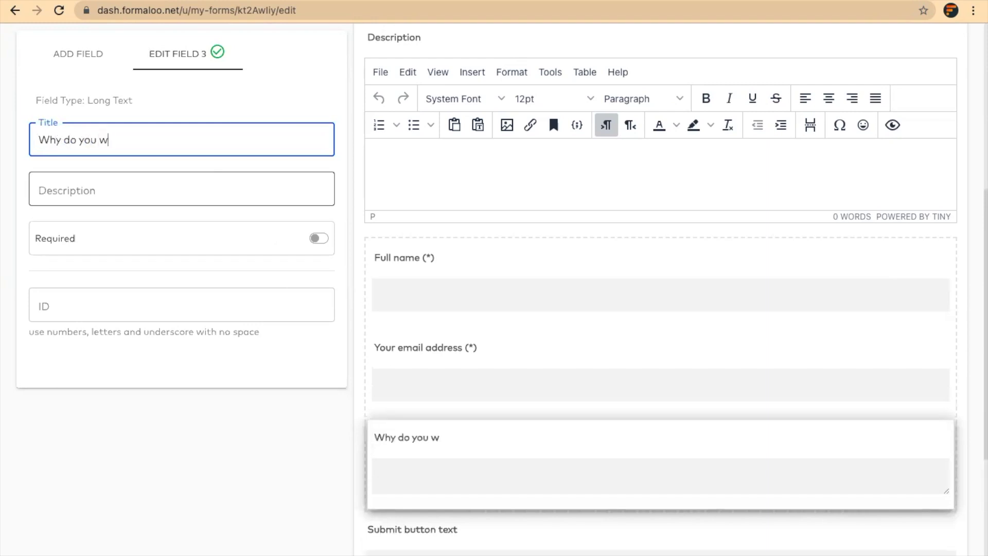
{"action": "type", "text": "ant to attend this "}
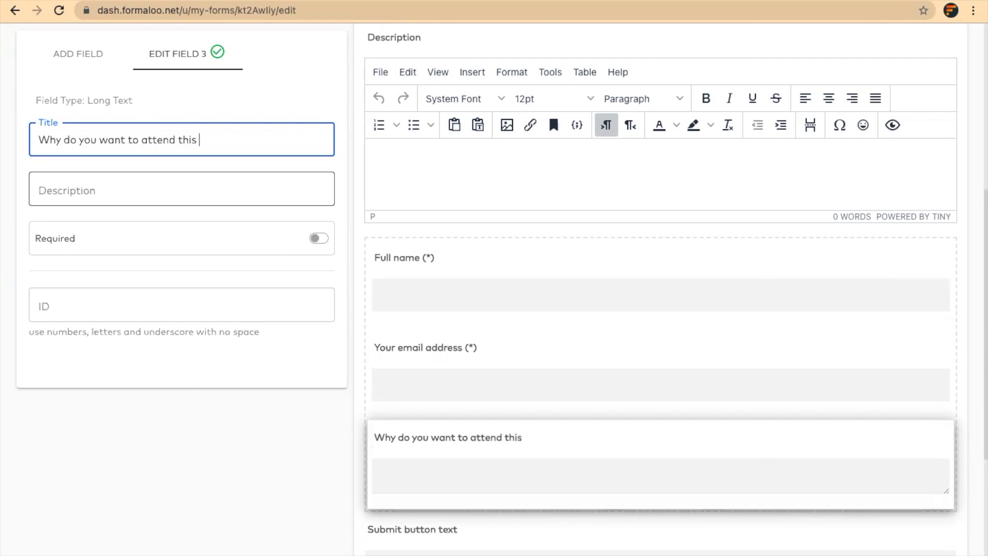
{"action": "type", "text": "event?"}
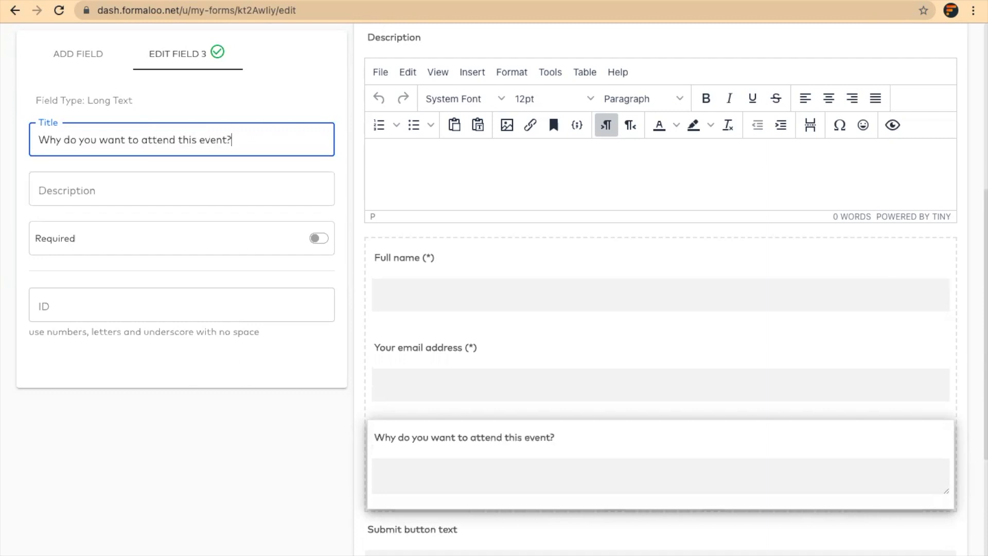
{"action": "left_click", "coordinate": [78, 53]}
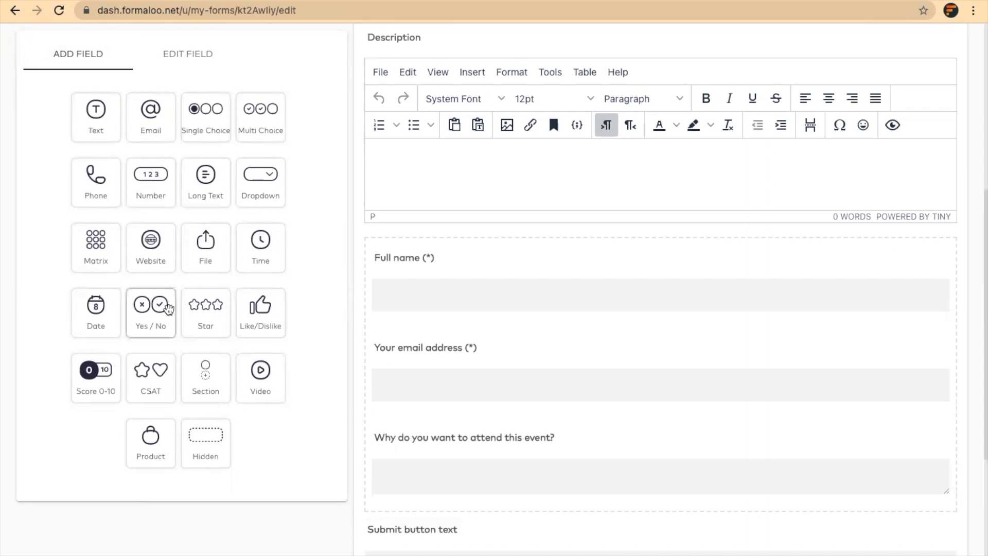
{"action": "scroll", "coordinate": [441, 360], "scroll_direction": "down", "scroll_amount": 3}
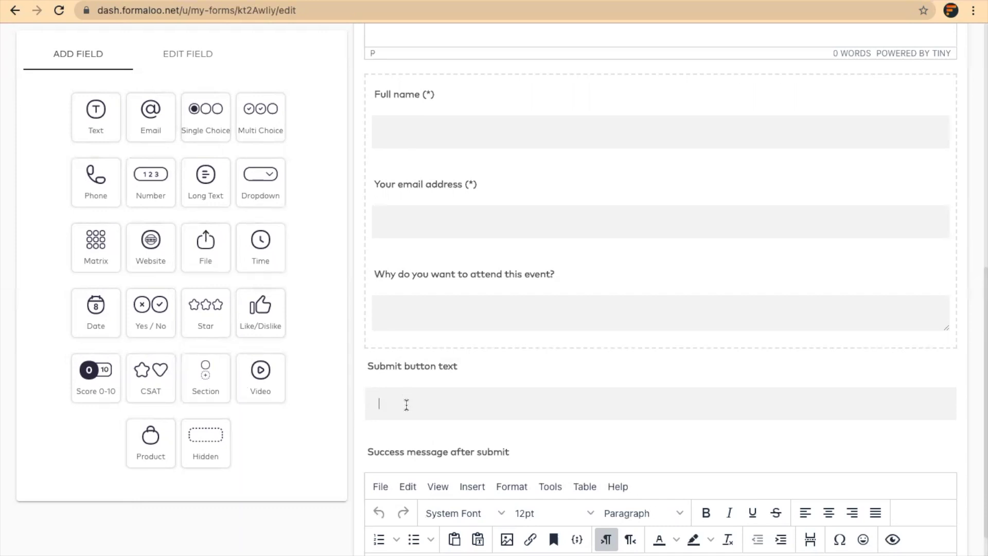
Set the success message after submit to 'Thanks for registering! See you there!'.
{"action": "type", "text": "Submit"}
{"action": "scroll", "coordinate": [558, 375], "scroll_direction": "down", "scroll_amount": 2}
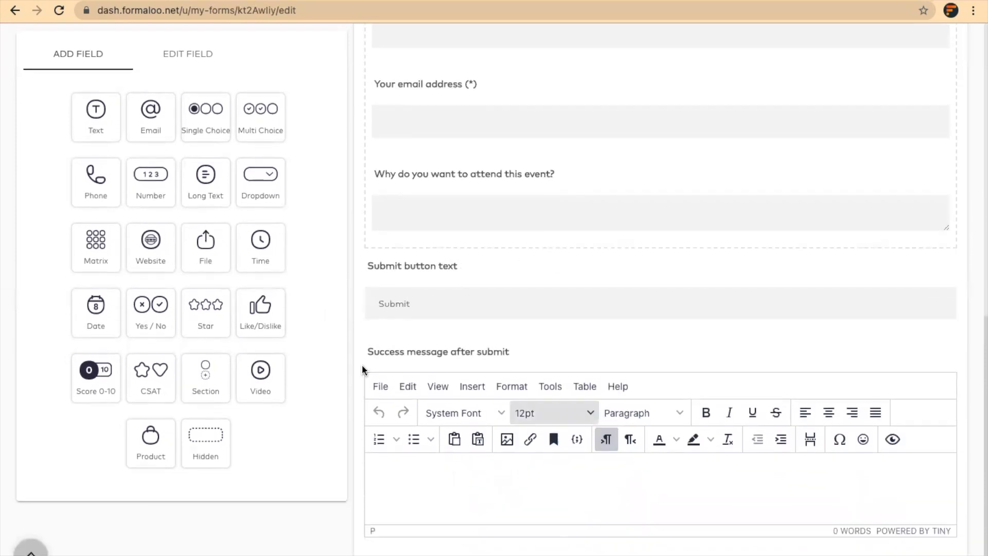
{"action": "double_click", "coordinate": [396, 304]}
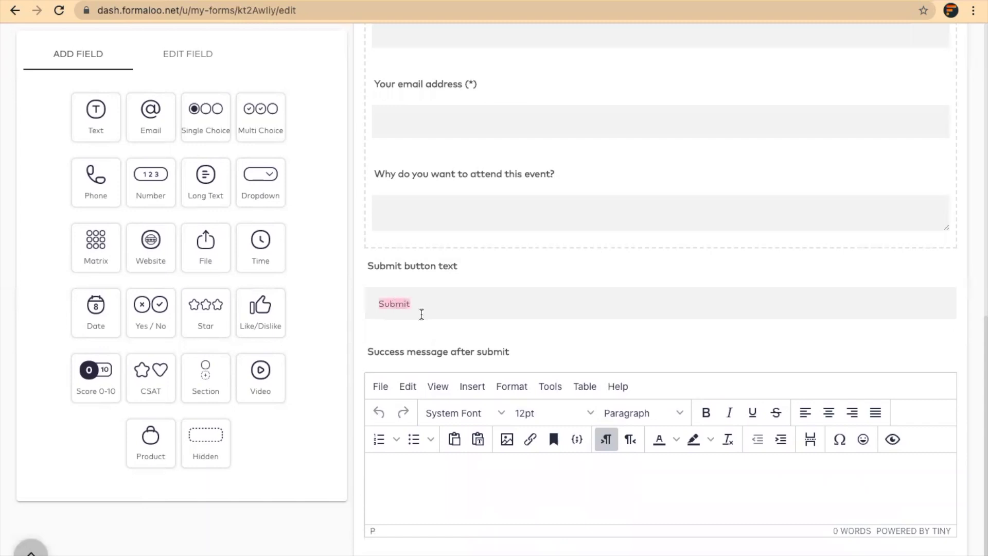
{"action": "left_click", "coordinate": [562, 469]}
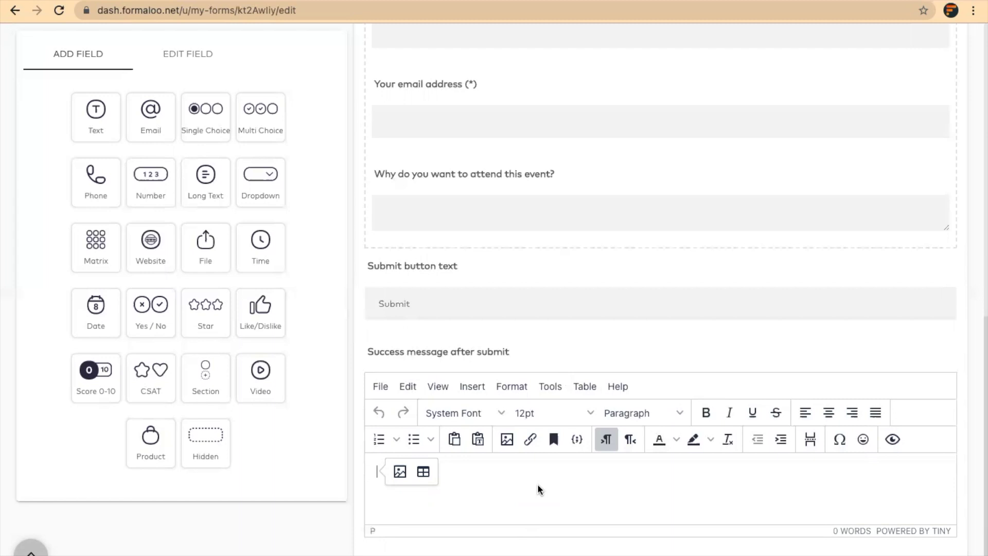
{"action": "type", "text": "Thanks"}
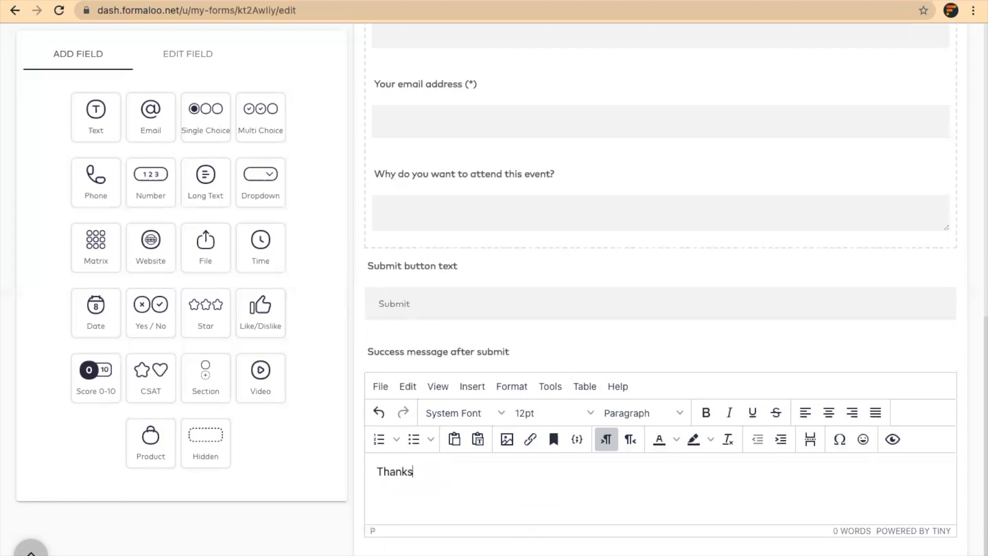
{"action": "type", "text": " for registering! See "}
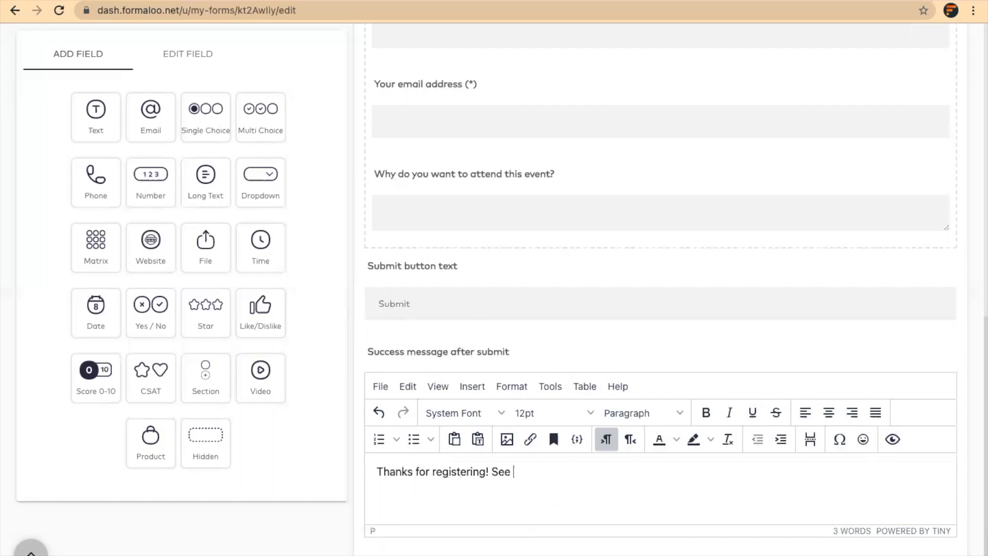
{"action": "type", "text": "you there!"}
{"action": "scroll", "coordinate": [533, 274], "scroll_direction": "up", "scroll_amount": 10}
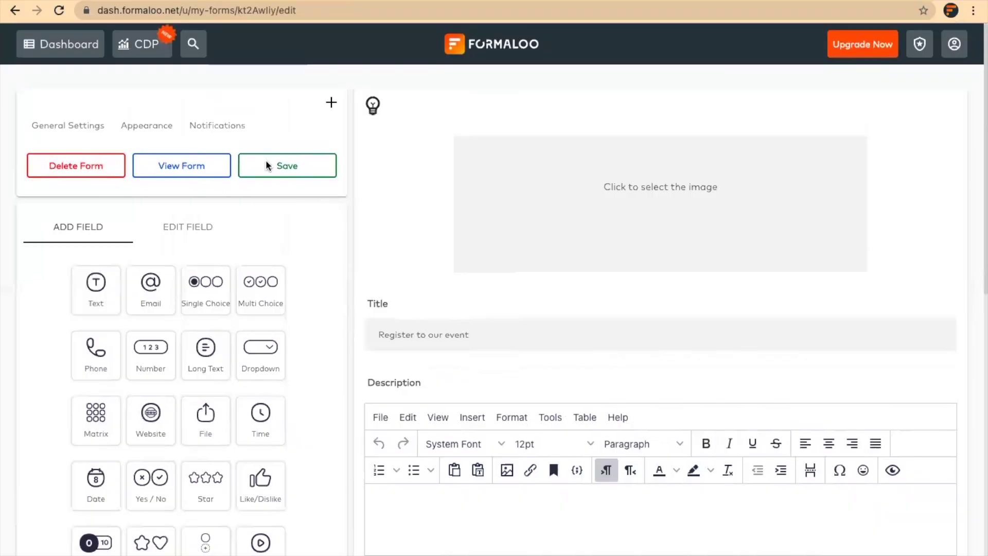
Save the form, view its live page, and come back to the editor.
{"action": "left_click", "coordinate": [270, 169]}
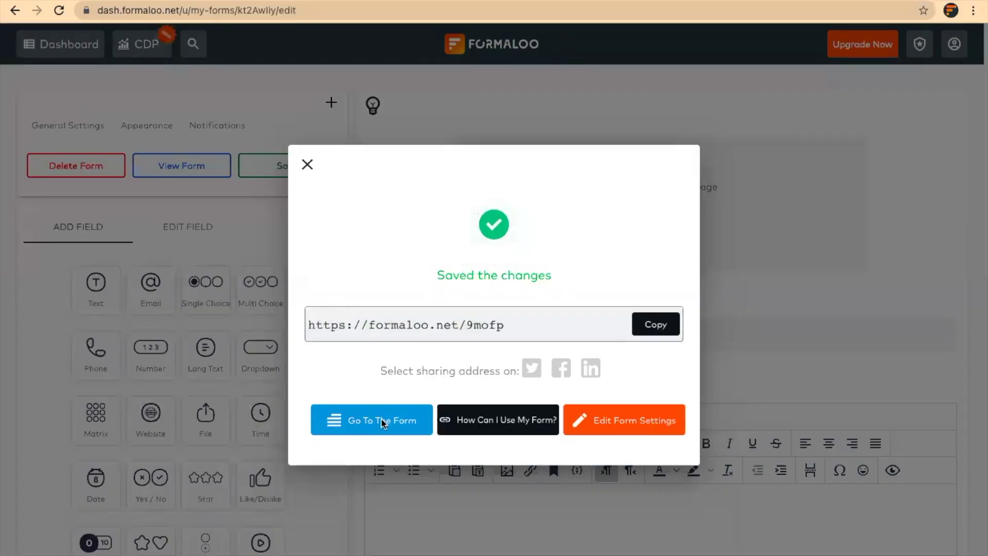
{"action": "left_click", "coordinate": [381, 421]}
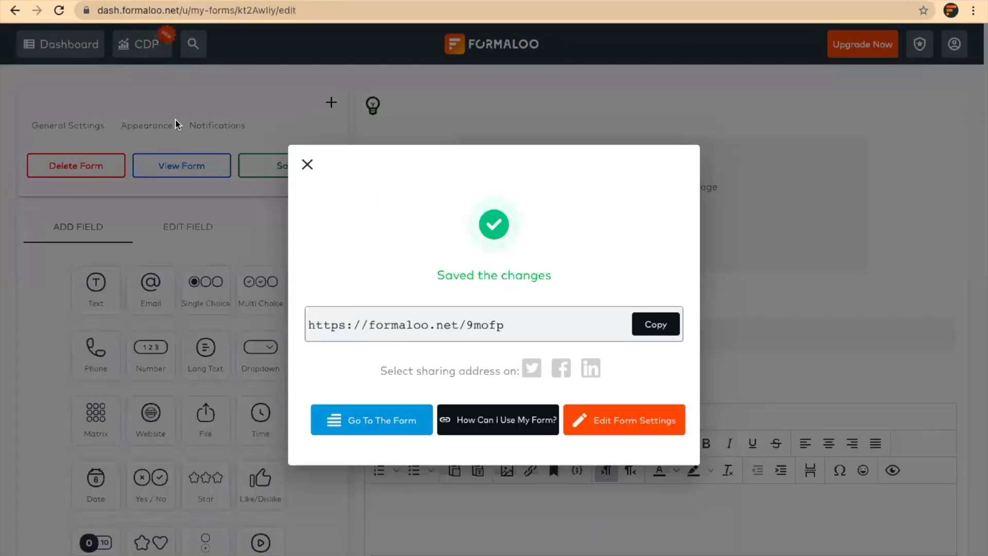
{"action": "left_click", "coordinate": [175, 119]}
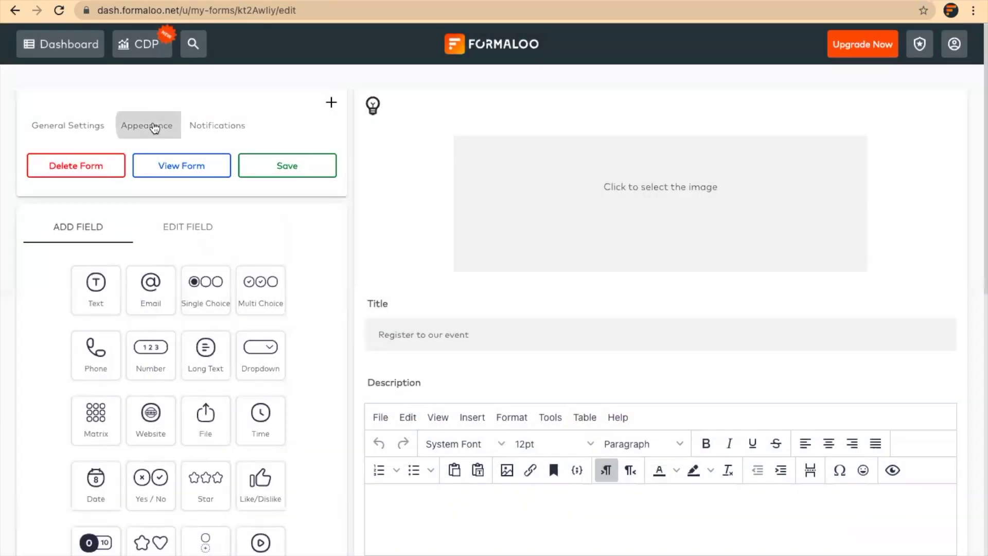
Apply the first blue Default Theme in the Appearance settings.
{"action": "left_click", "coordinate": [154, 126]}
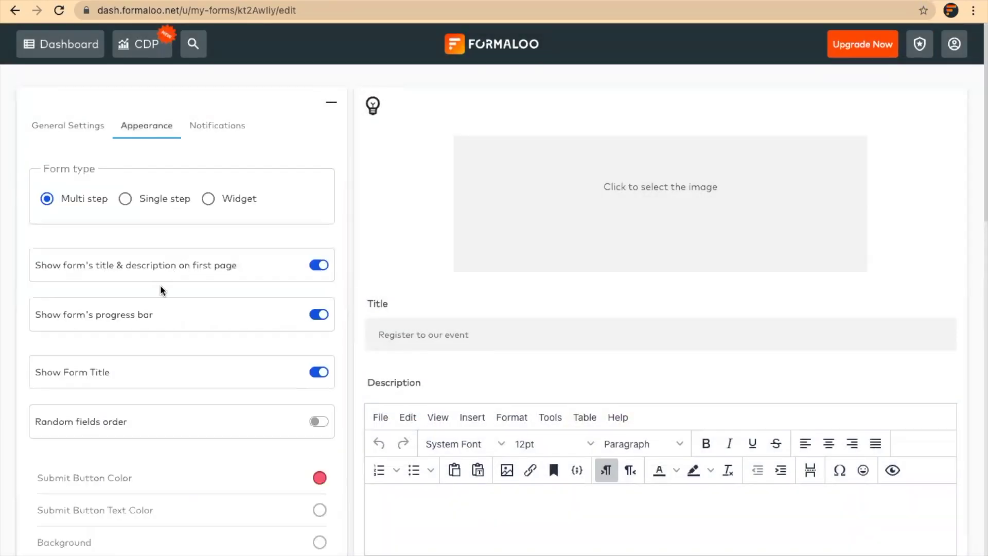
{"action": "scroll", "coordinate": [161, 291], "scroll_direction": "down", "scroll_amount": 6}
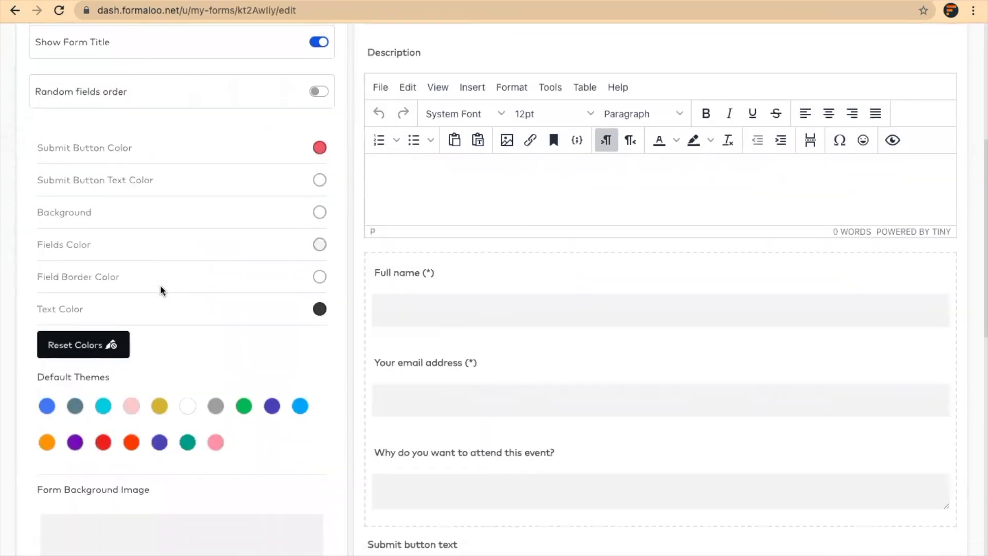
{"action": "left_click", "coordinate": [47, 406]}
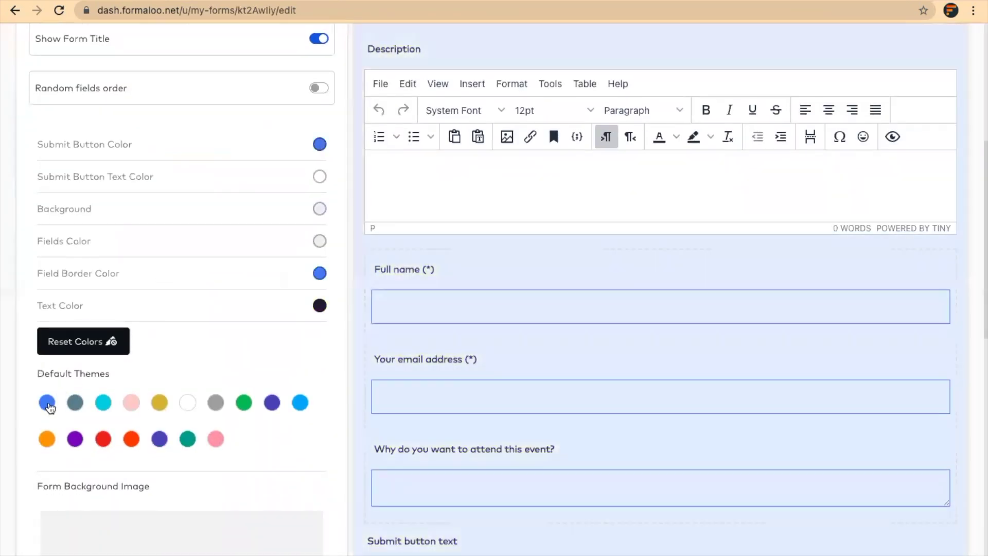
Set the pink JPG from Downloads as the form background image.
{"action": "scroll", "coordinate": [205, 487], "scroll_direction": "down", "scroll_amount": 3}
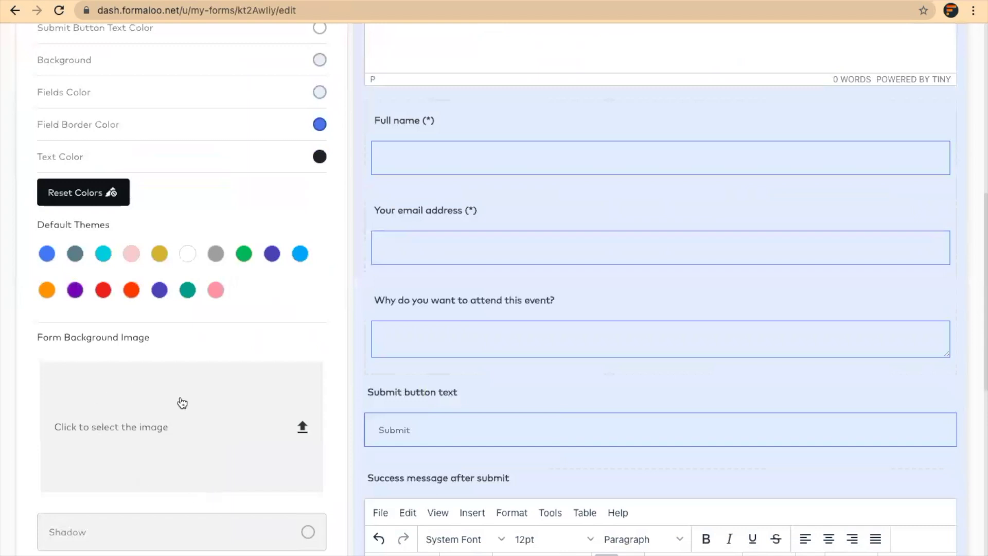
{"action": "scroll", "coordinate": [198, 457], "scroll_direction": "down", "scroll_amount": 3}
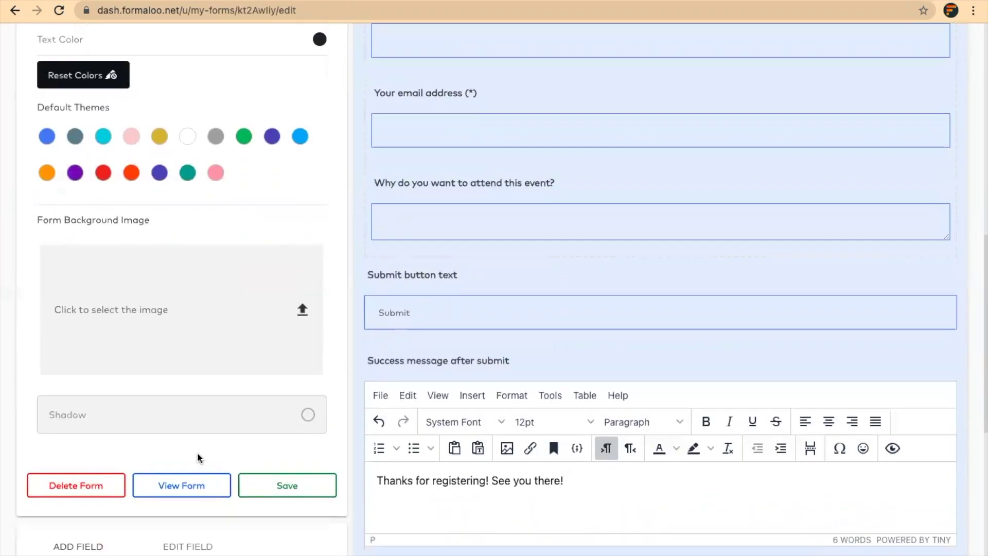
{"action": "left_click", "coordinate": [234, 326]}
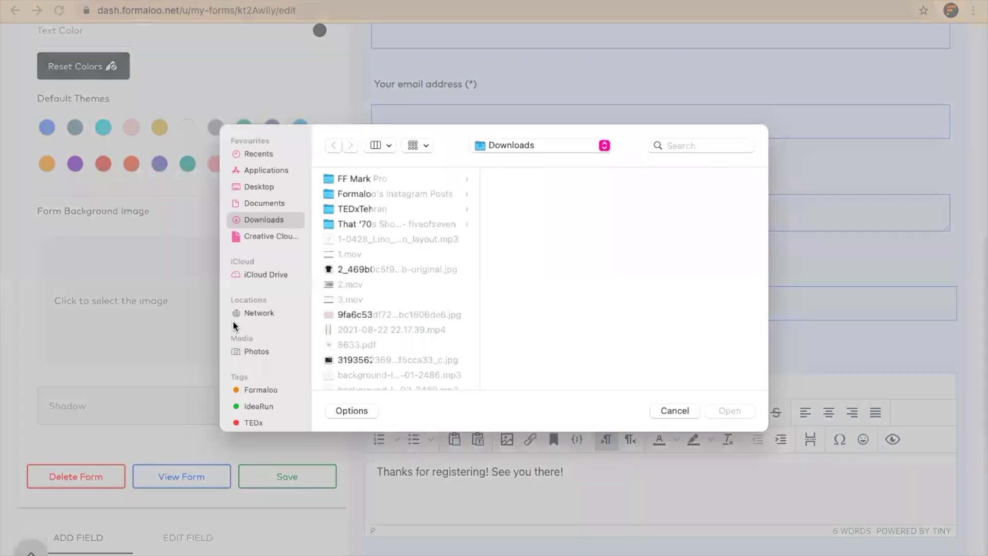
{"action": "left_click", "coordinate": [399, 315]}
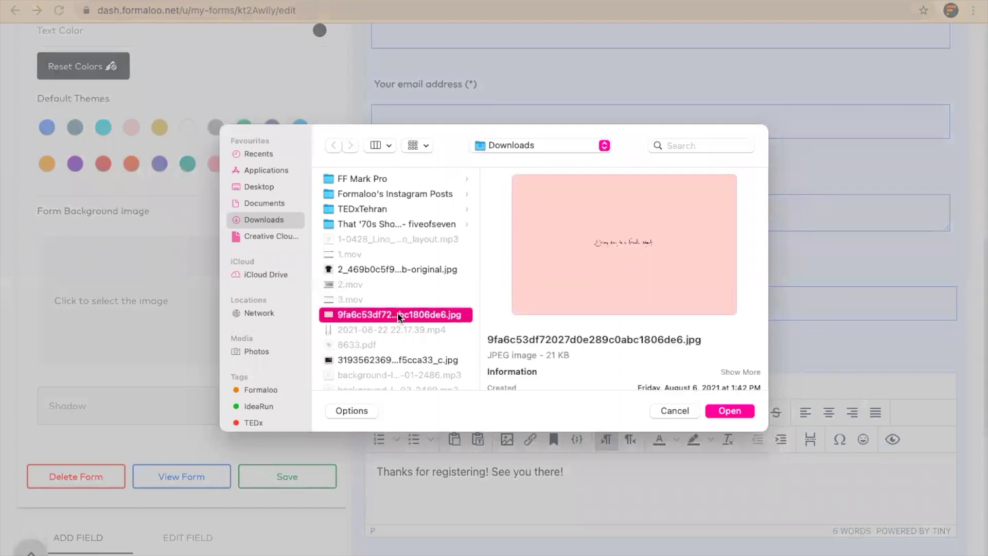
{"action": "double_click", "coordinate": [399, 314]}
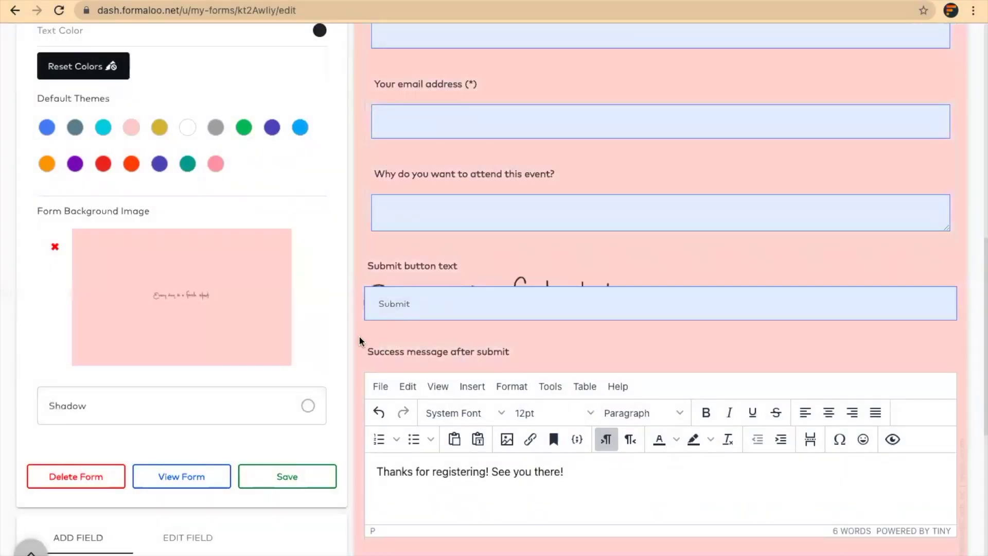
Set the background shadow colour to white FFFFFF at alpha 100.
{"action": "left_click", "coordinate": [311, 406]}
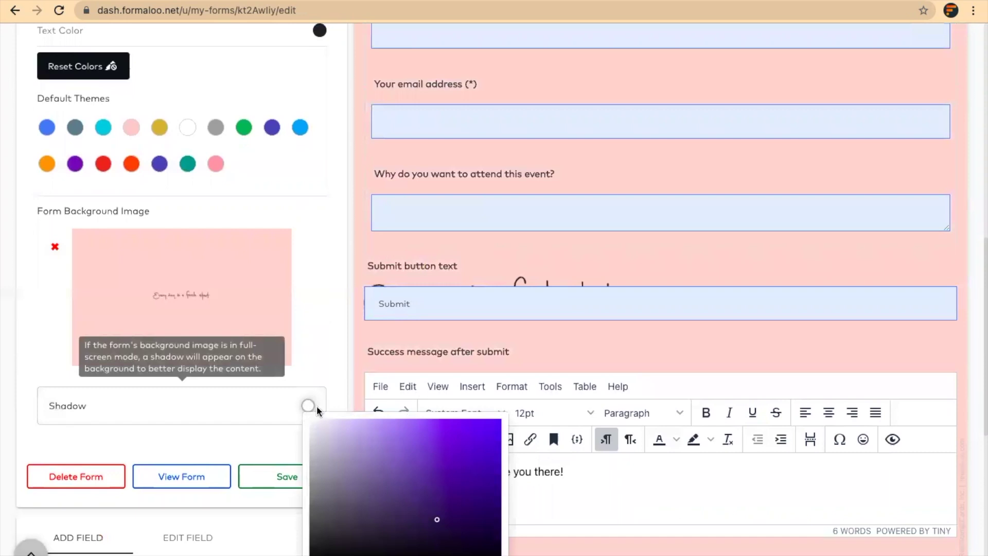
{"action": "left_click", "coordinate": [308, 406]}
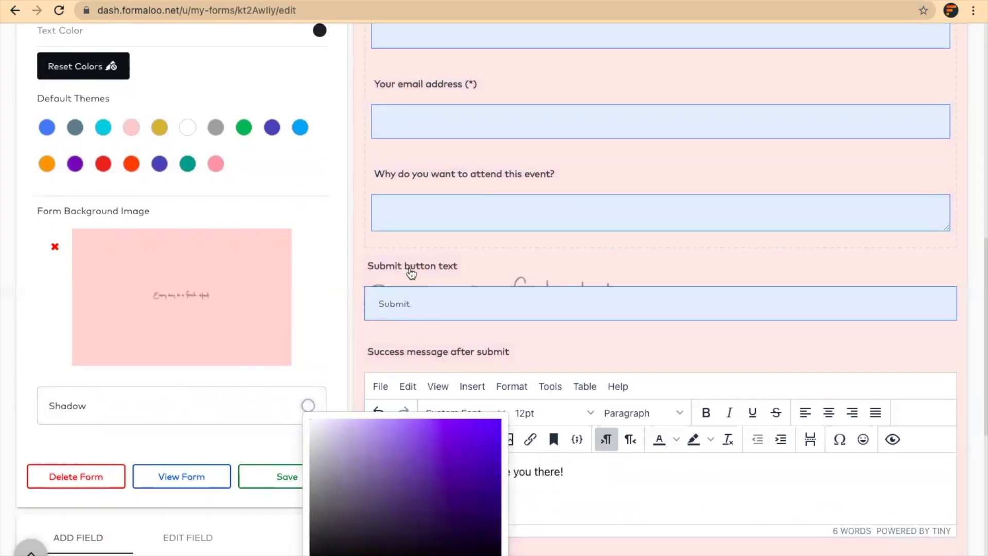
{"action": "left_click", "coordinate": [345, 308]}
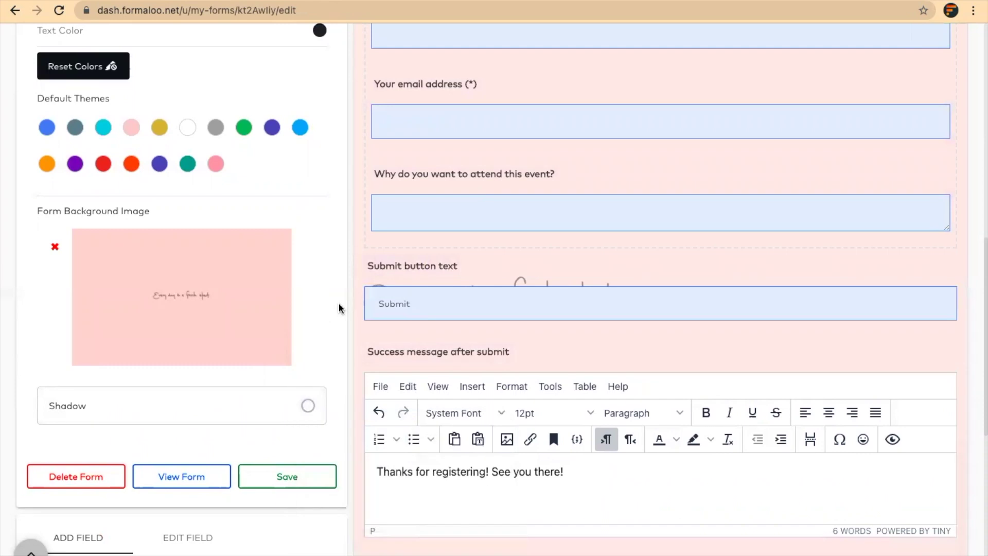
{"action": "left_click", "coordinate": [309, 409]}
{"action": "scroll", "coordinate": [275, 471], "scroll_direction": "down", "scroll_amount": 1}
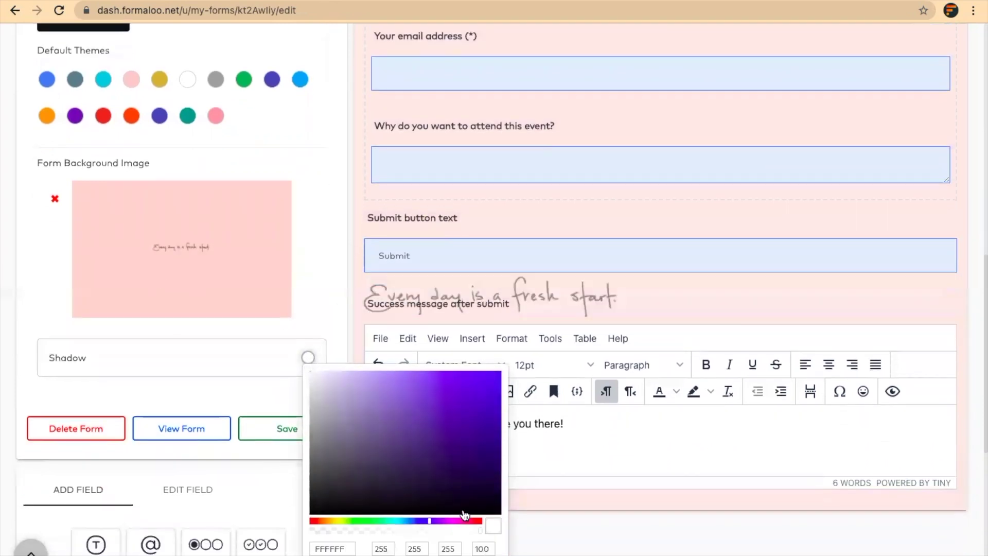
{"action": "left_click", "coordinate": [471, 532]}
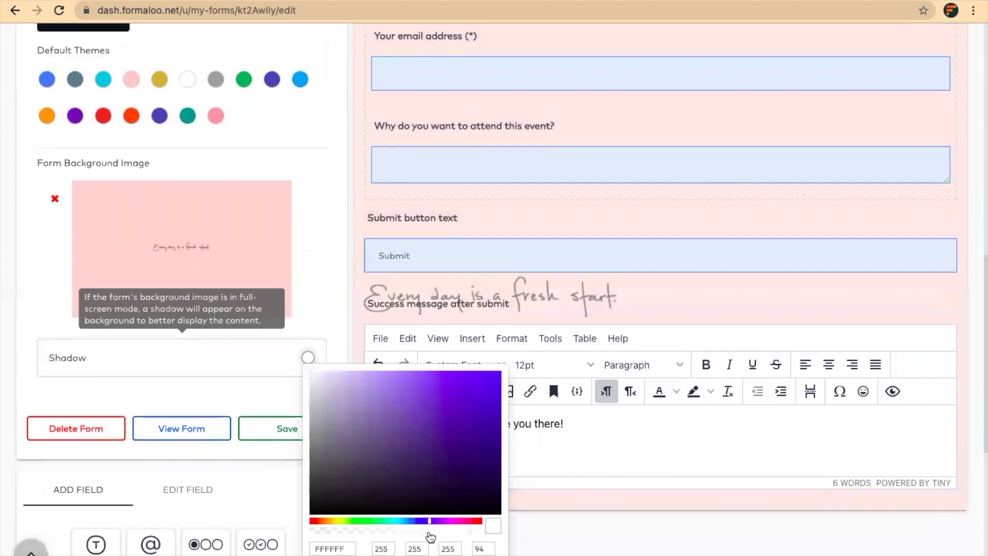
{"action": "left_click_drag", "start_coordinate": [471, 531], "coordinate": [483, 532]}
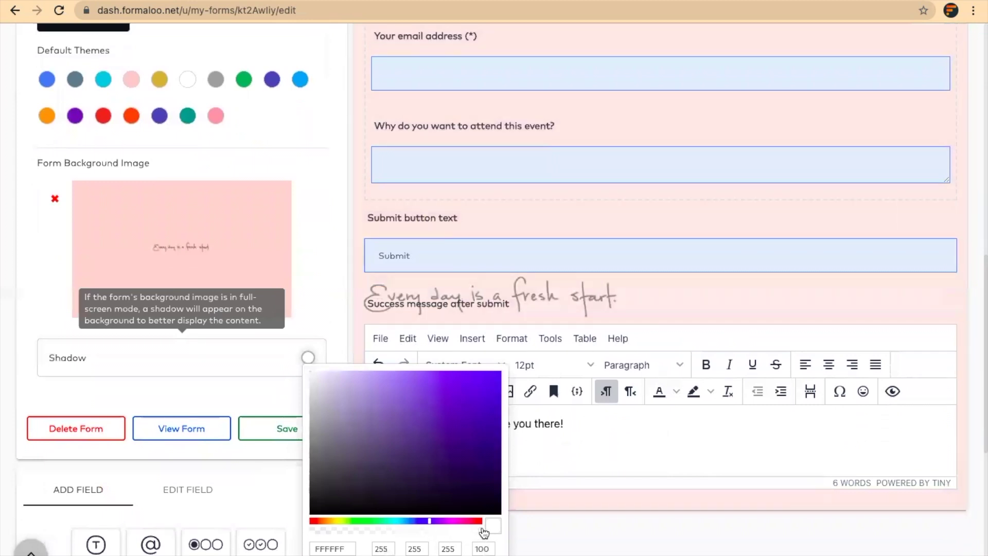
{"action": "left_click", "coordinate": [322, 276]}
{"action": "scroll", "coordinate": [323, 276], "scroll_direction": "up", "scroll_amount": 3}
{"action": "scroll", "coordinate": [322, 276], "scroll_direction": "up", "scroll_amount": 5}
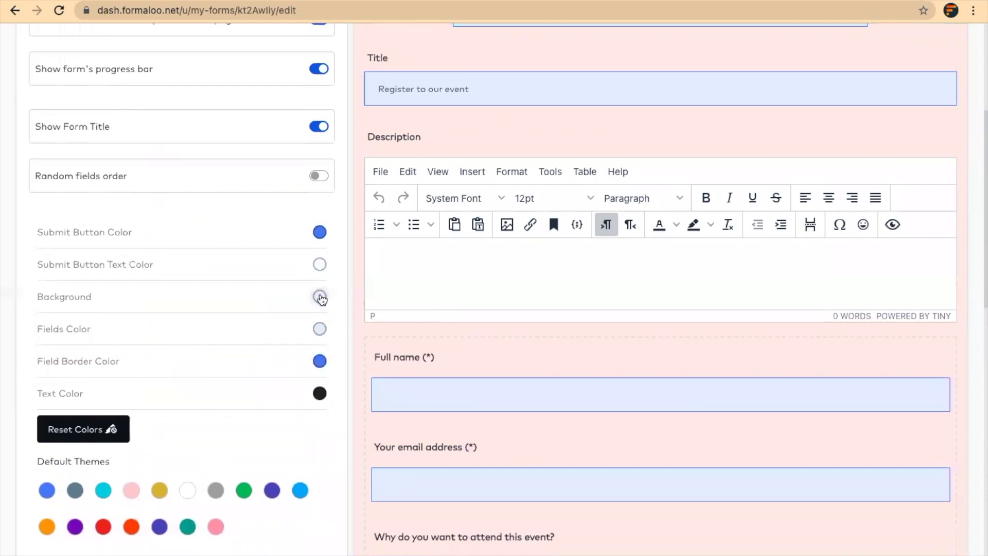
Turn off Show Form Title so 'Register to our event' is hidden from respondents.
{"action": "left_click", "coordinate": [320, 297]}
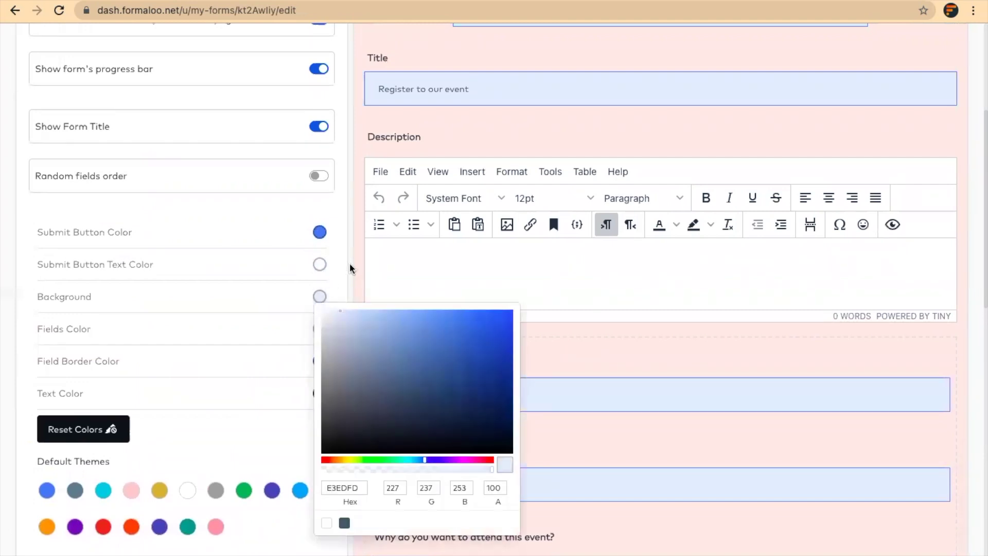
{"action": "left_click", "coordinate": [338, 253]}
{"action": "scroll", "coordinate": [338, 253], "scroll_direction": "up", "scroll_amount": 4}
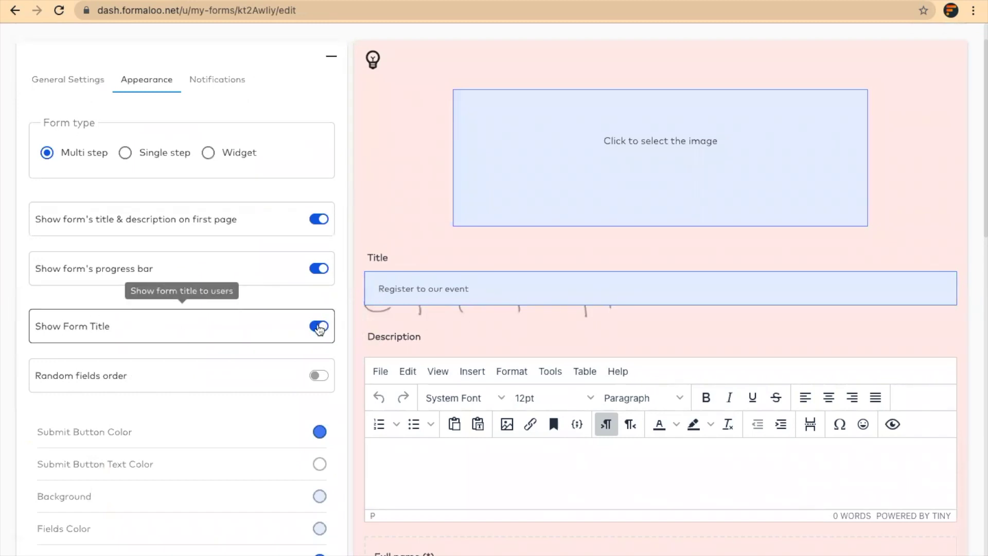
{"action": "left_click_drag", "start_coordinate": [379, 288], "coordinate": [486, 287]}
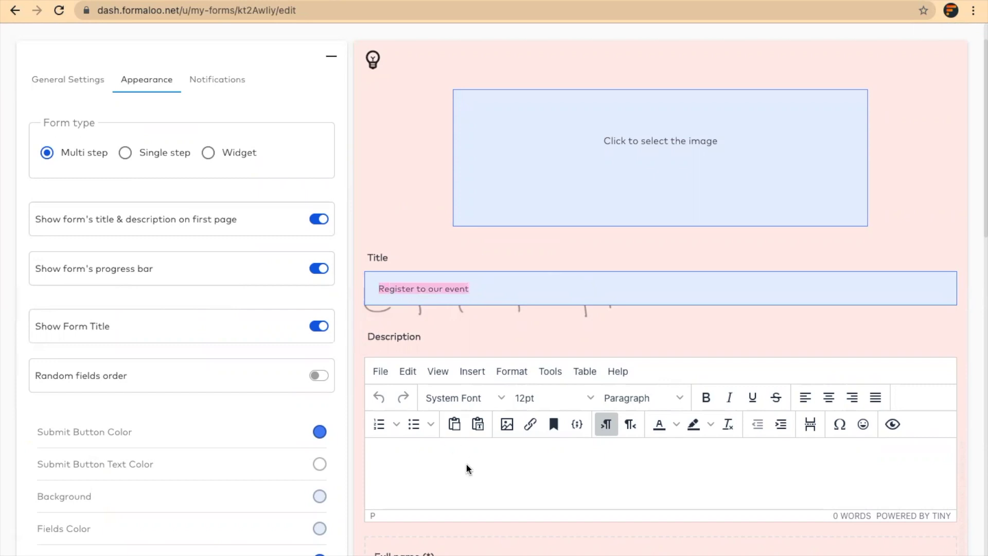
{"action": "left_click", "coordinate": [381, 289]}
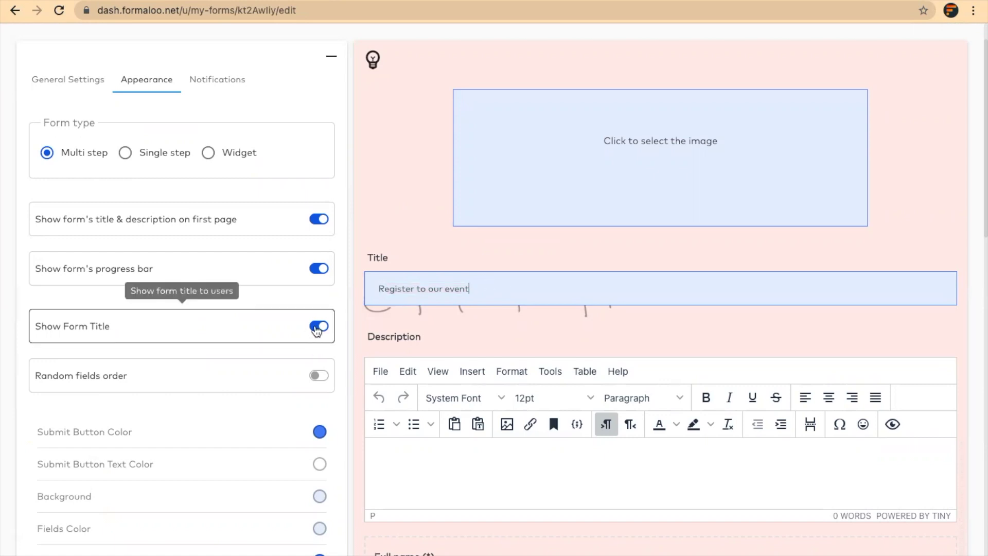
{"action": "left_click", "coordinate": [317, 327]}
{"action": "scroll", "coordinate": [519, 374], "scroll_direction": "down", "scroll_amount": 3}
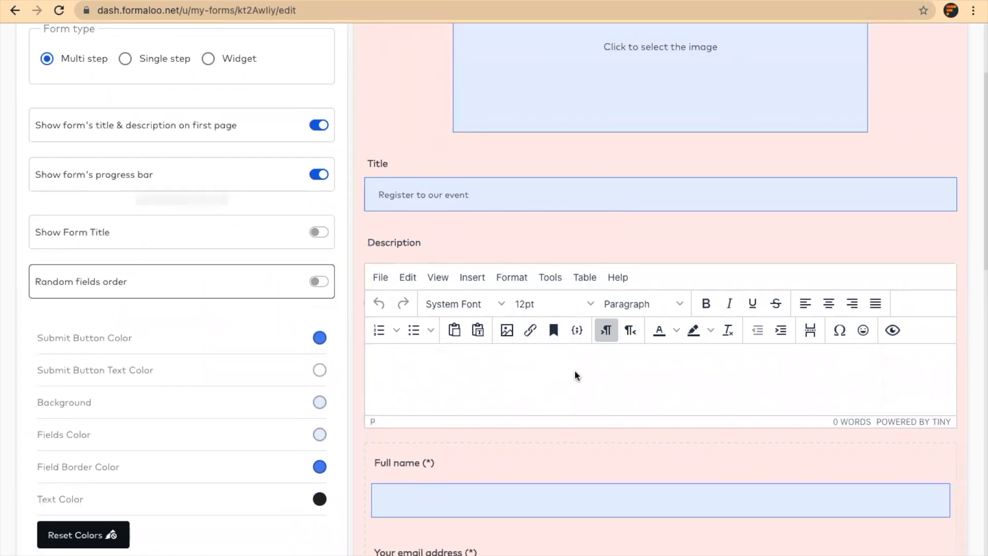
Write a centred description: 'Welcome to our event!' then 'Register to the event by filling out this form!'.
{"action": "left_click", "coordinate": [504, 383]}
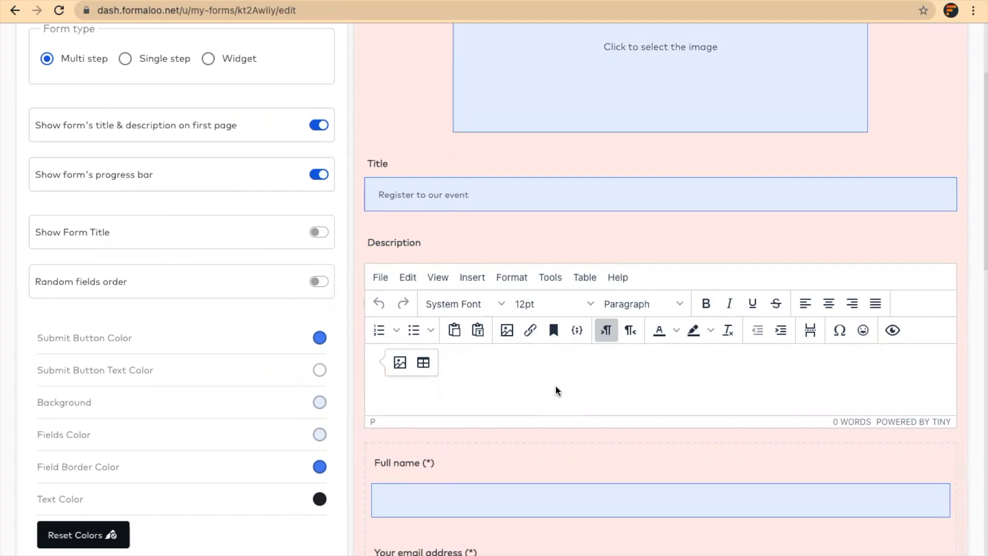
{"action": "type", "text": "Welco"}
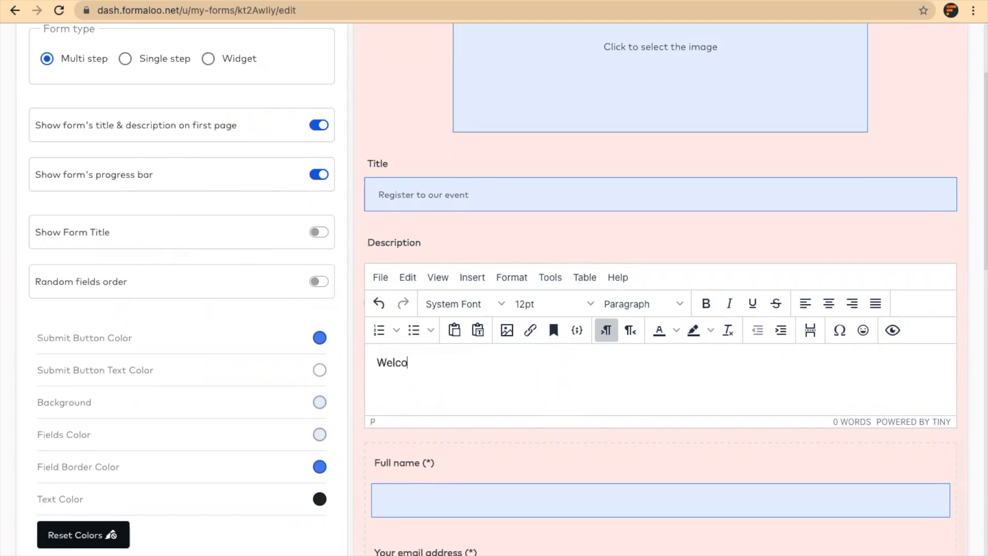
{"action": "type", "text": "me to our event!"}
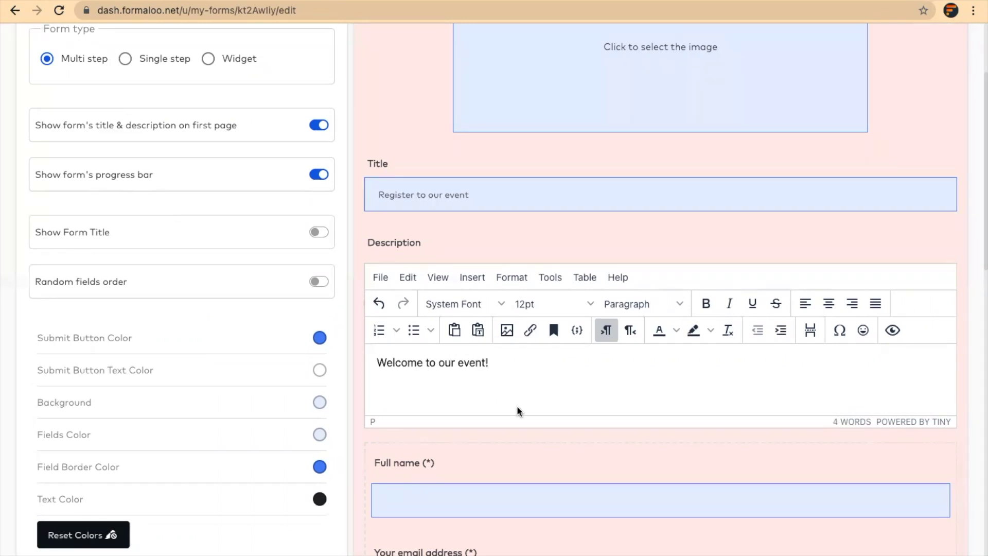
{"action": "left_click", "coordinate": [828, 304]}
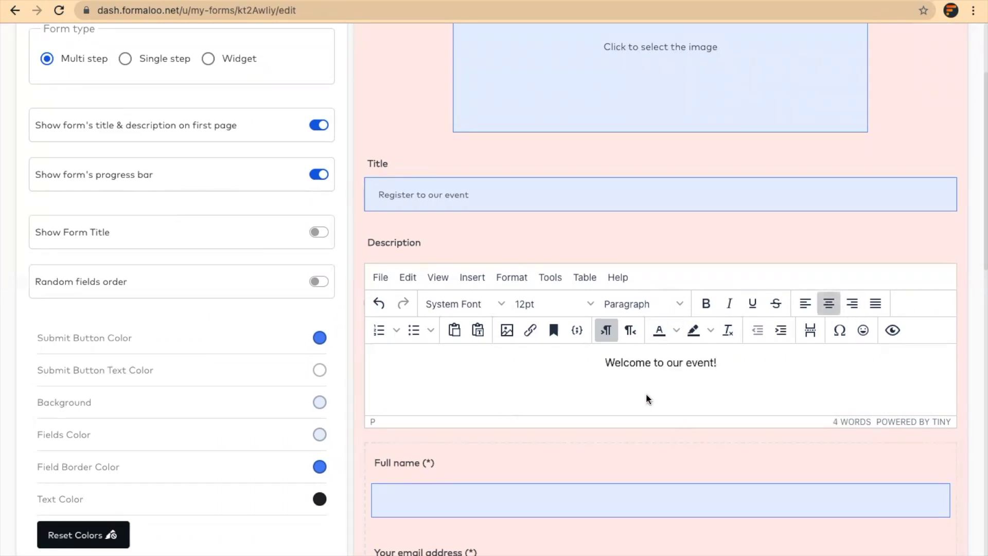
{"action": "key", "text": "Return"}
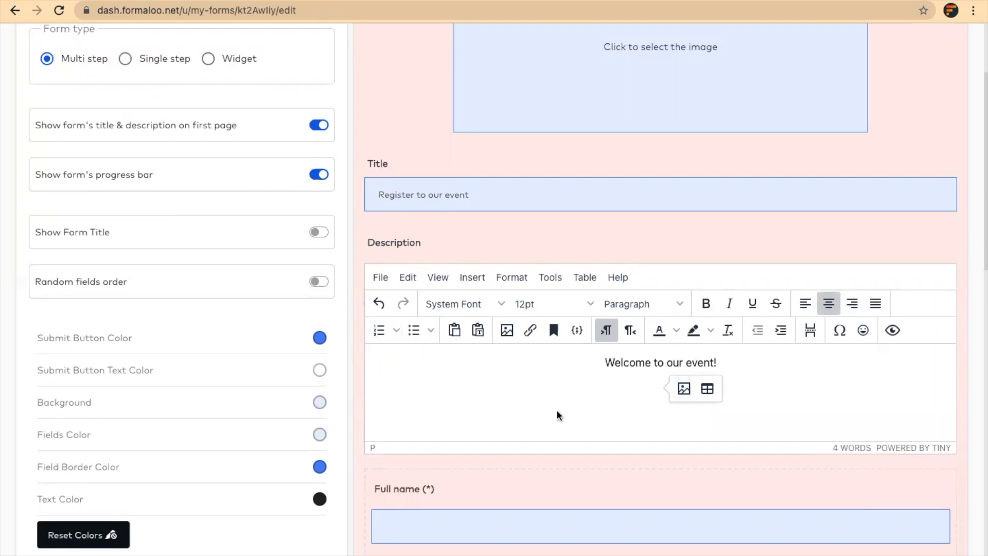
{"action": "type", "text": "Register"}
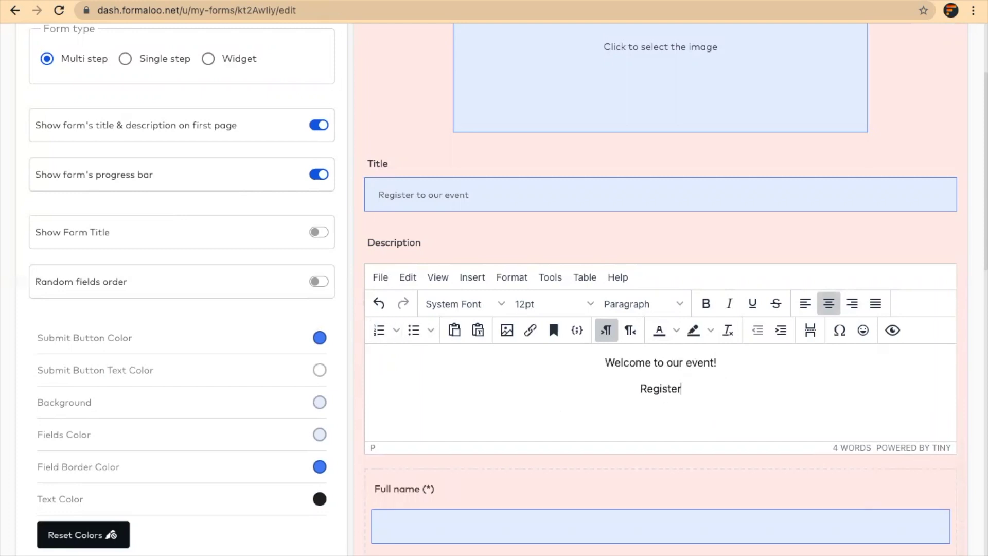
{"action": "type", "text": " to th"}
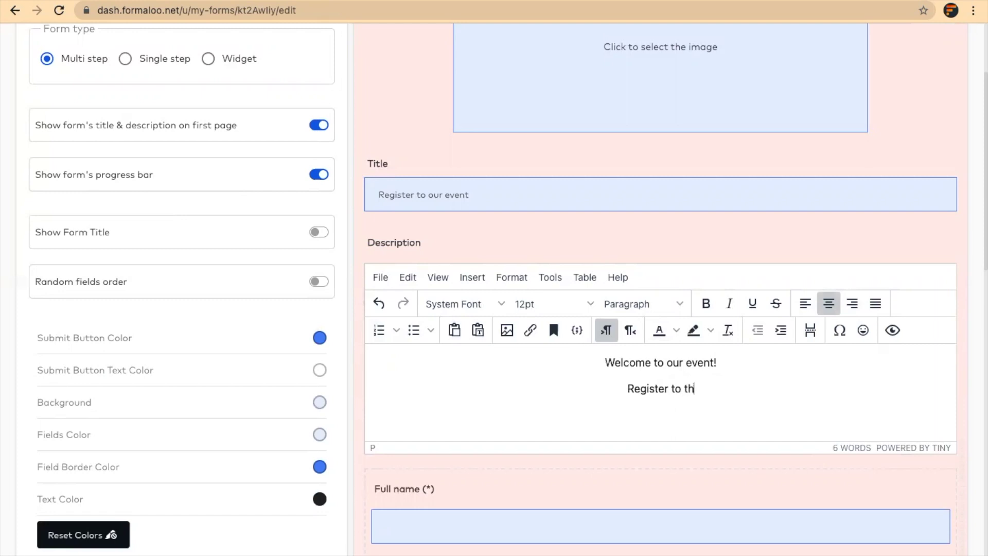
{"action": "type", "text": "e event by fil"}
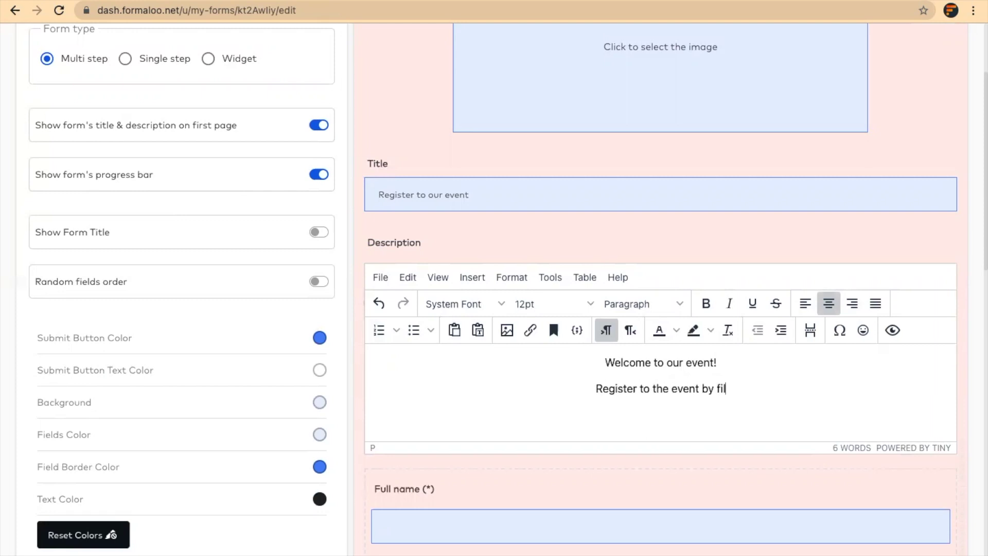
{"action": "type", "text": "ling out th"}
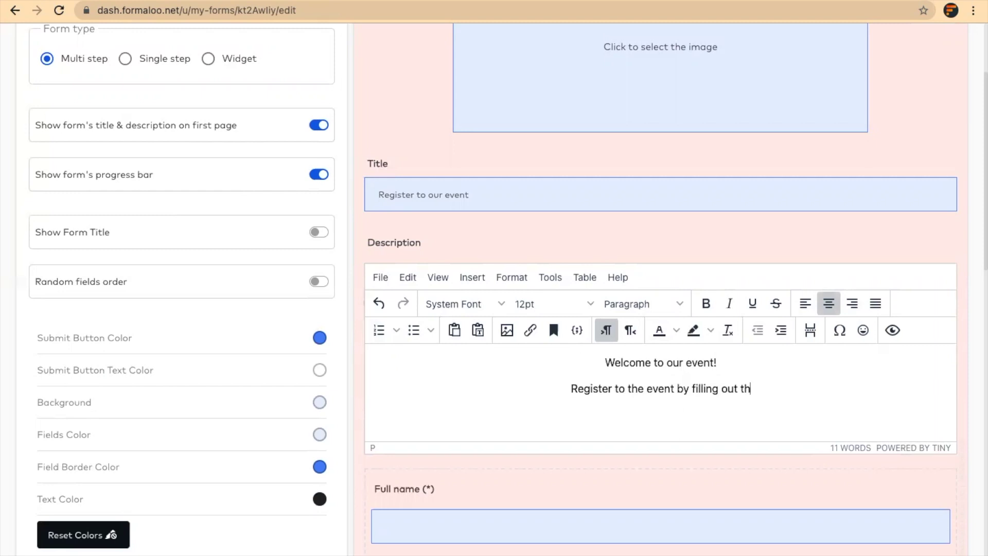
{"action": "type", "text": "is form!"}
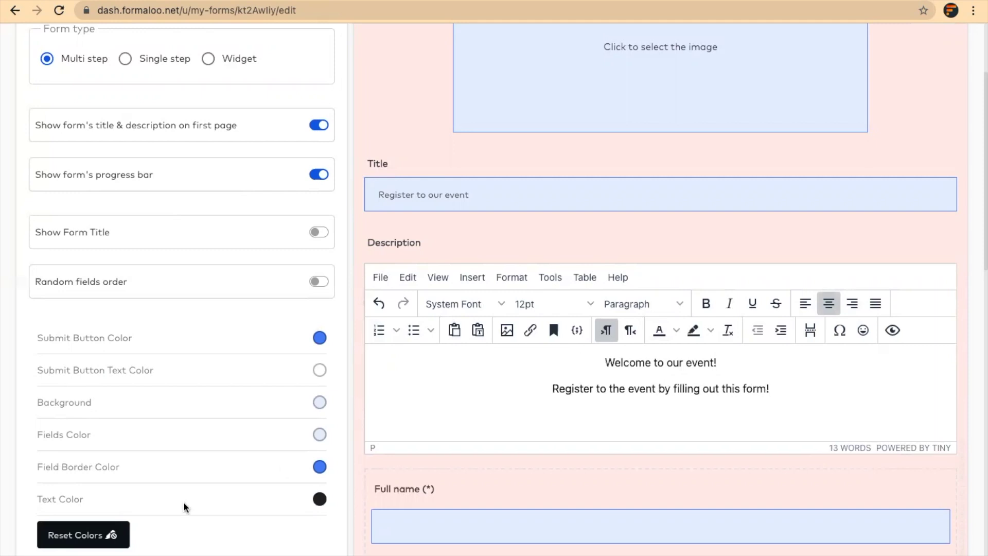
{"action": "scroll", "coordinate": [567, 204], "scroll_direction": "down", "scroll_amount": 8}
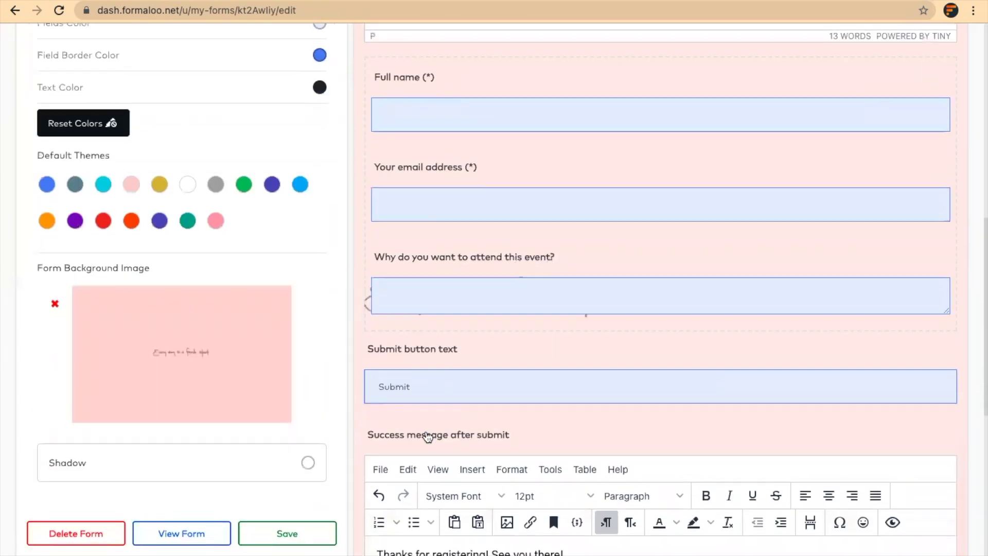
Save the form changes and start the published form live.
{"action": "left_click", "coordinate": [318, 509]}
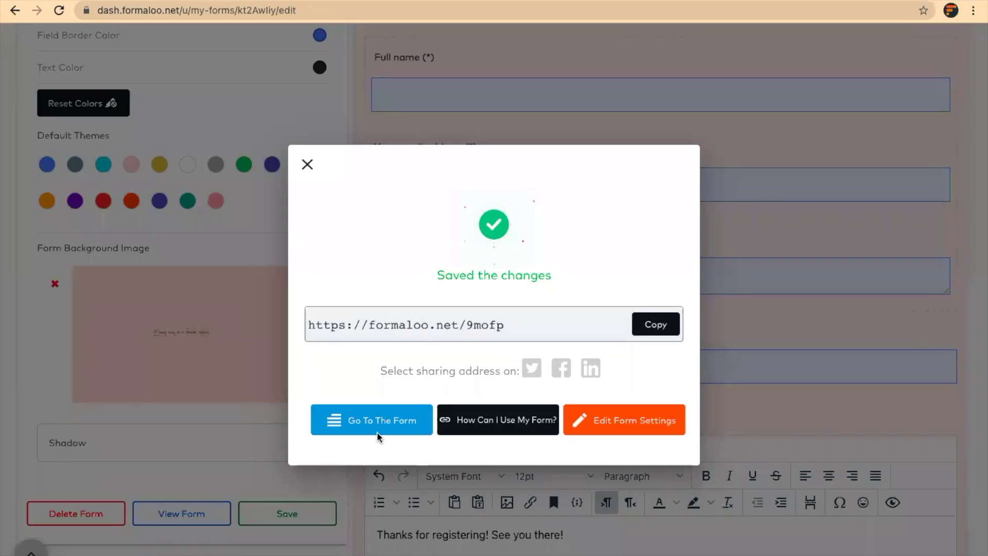
{"action": "left_click", "coordinate": [377, 431]}
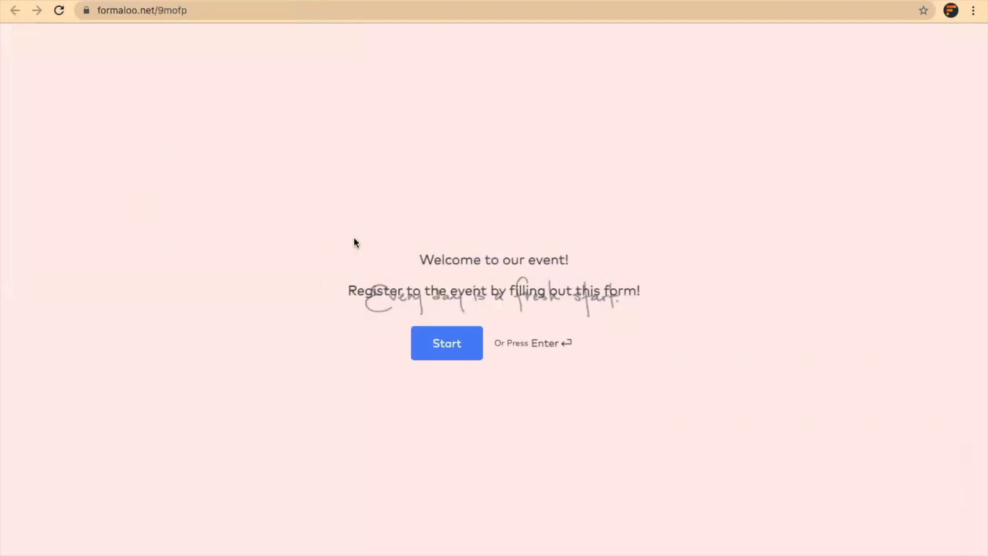
{"action": "left_click", "coordinate": [449, 345]}
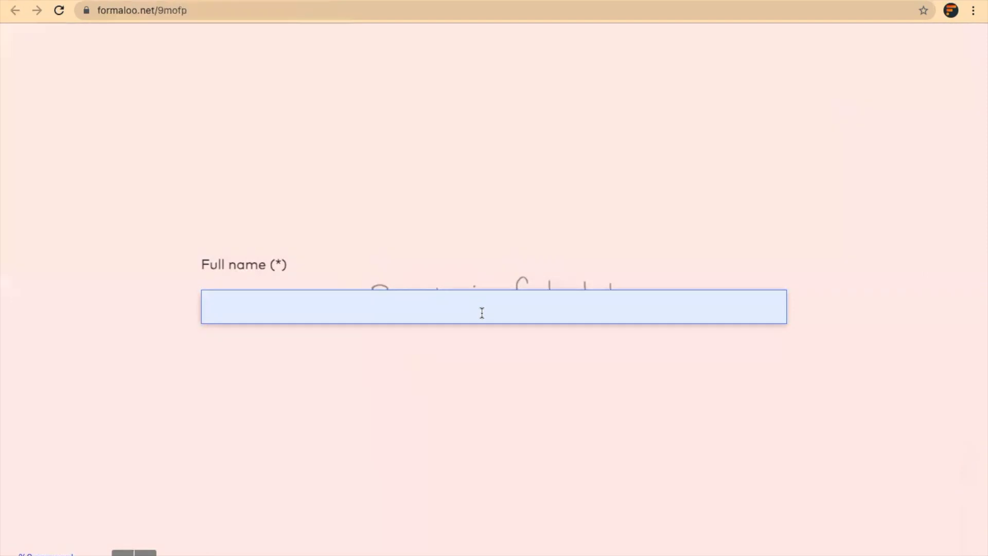
Submit a test registration with a sample name, e-mail address and reason 'I love it'.
{"action": "type", "text": "Mahmood"}
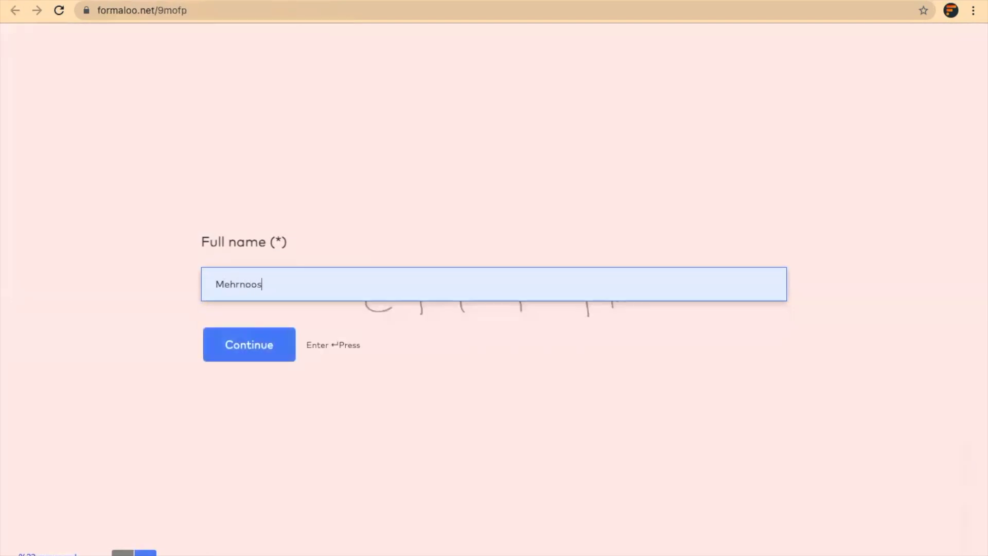
{"action": "key", "text": "Return"}
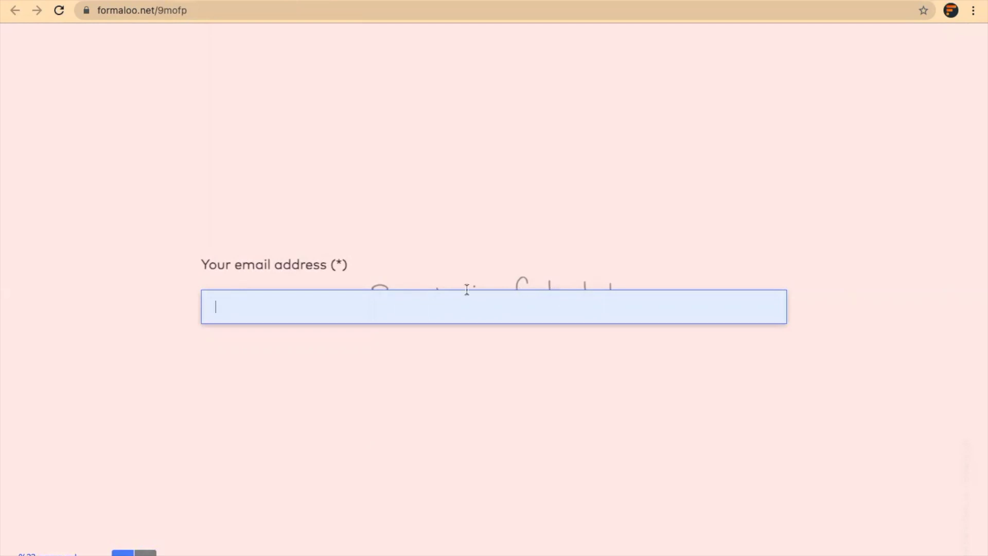
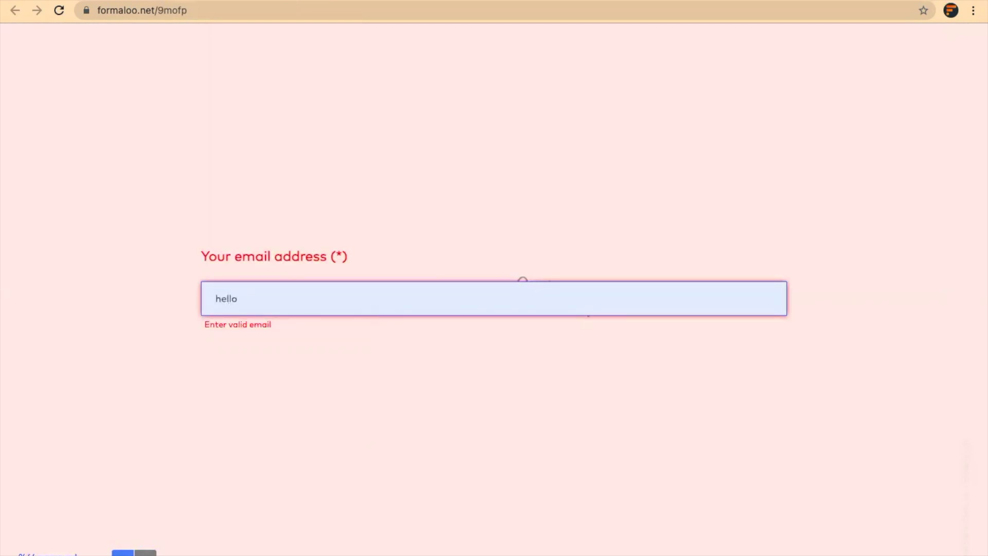
{"action": "key", "text": "Return"}
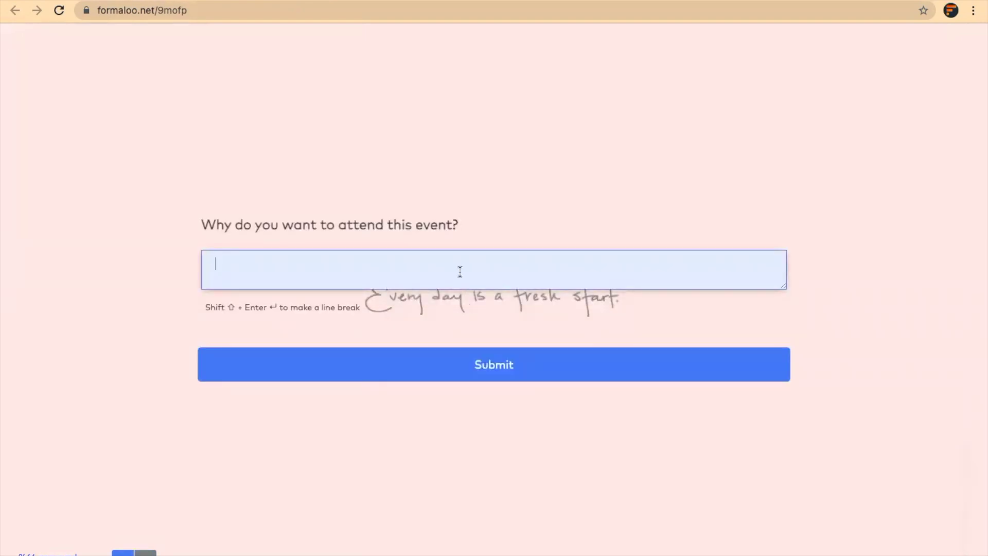
{"action": "type", "text": "I love it!"}
{"action": "key", "text": "Return"}
Highlight the thanks-page message, then return to the form editor tab.
{"action": "left_click", "coordinate": [492, 283]}
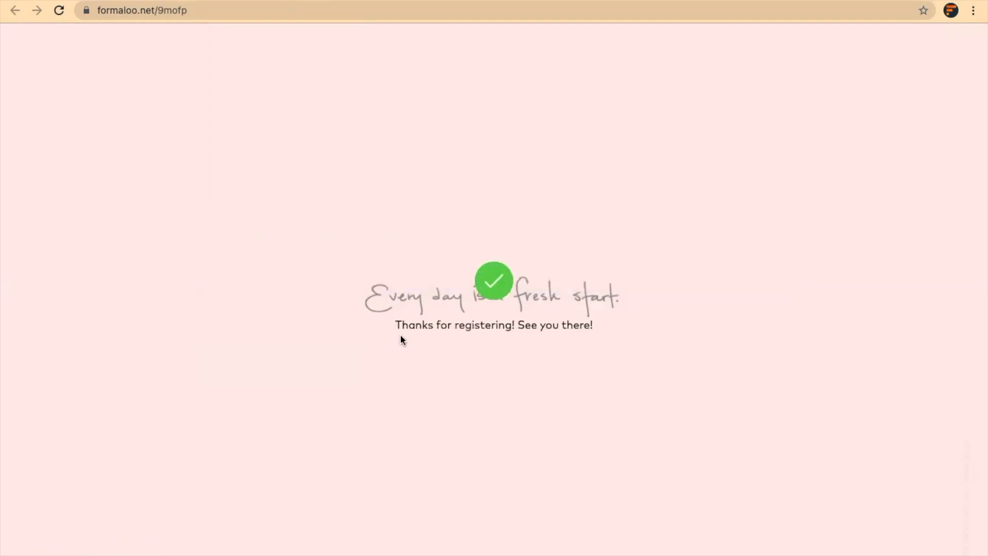
{"action": "left_click_drag", "start_coordinate": [391, 323], "coordinate": [593, 321]}
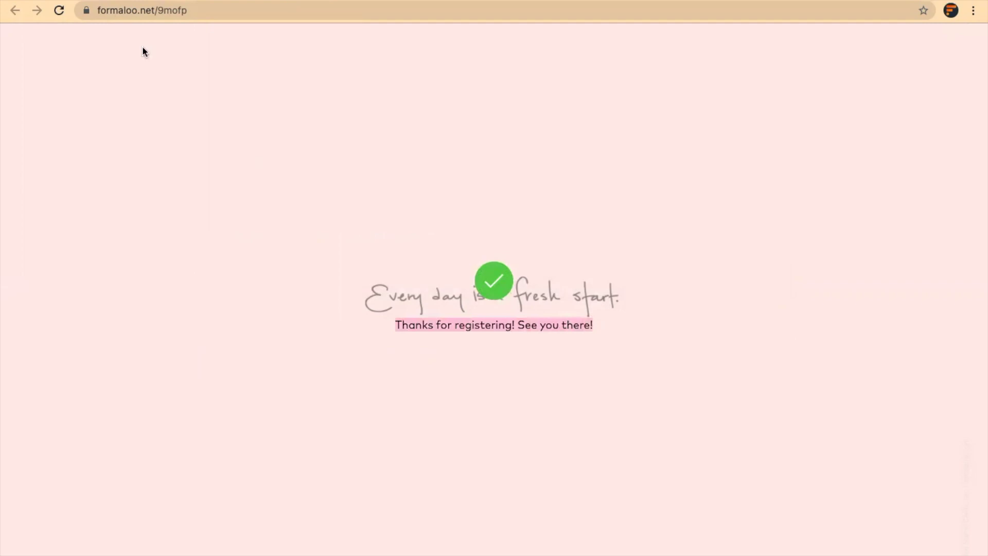
{"action": "key", "text": "ctrl+shift+Tab"}
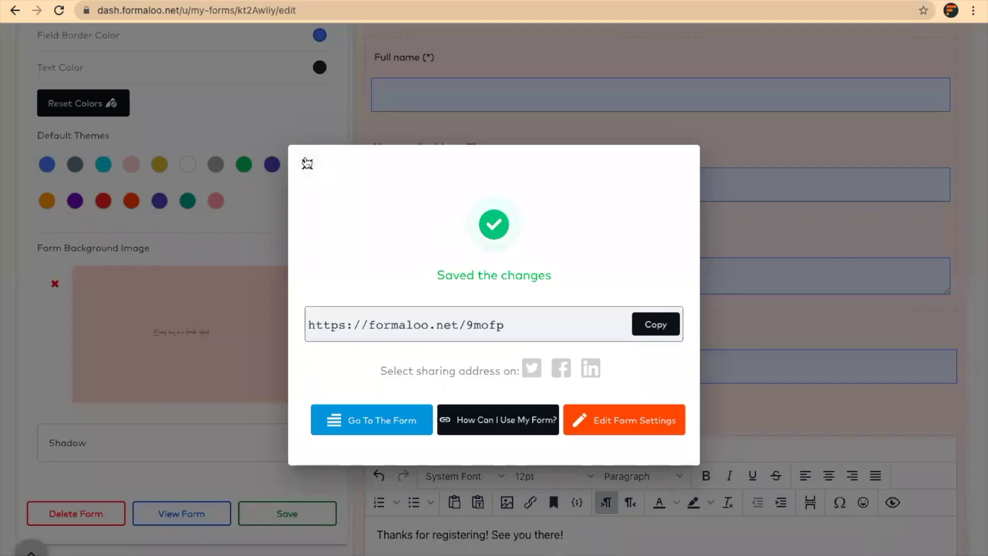
Close the 'Saved the changes' confirmation and scroll the editor back to the top.
{"action": "left_click", "coordinate": [308, 164]}
{"action": "scroll", "coordinate": [642, 195], "scroll_direction": "up", "scroll_amount": 6}
{"action": "scroll", "coordinate": [642, 201], "scroll_direction": "up", "scroll_amount": 2}
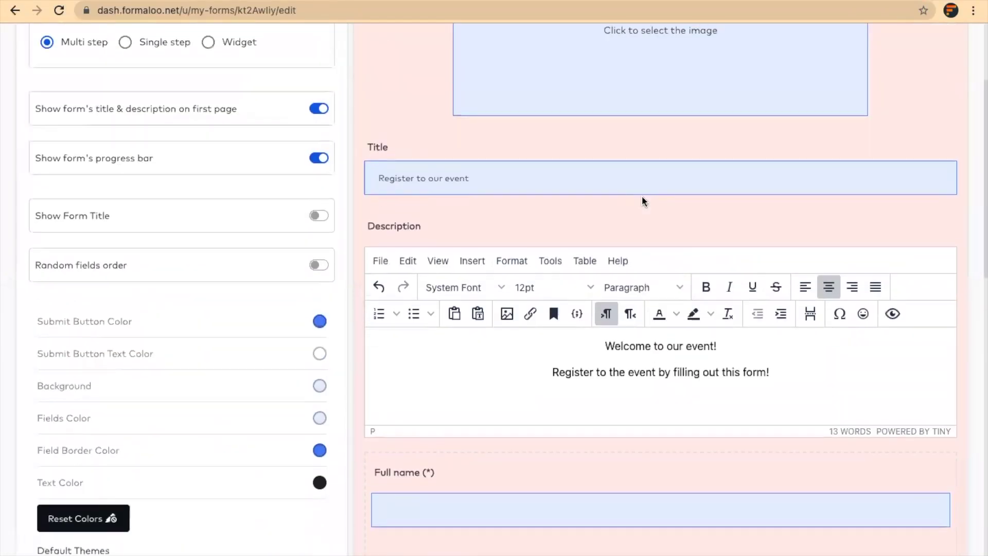
{"action": "scroll", "coordinate": [642, 198], "scroll_direction": "up", "scroll_amount": 3}
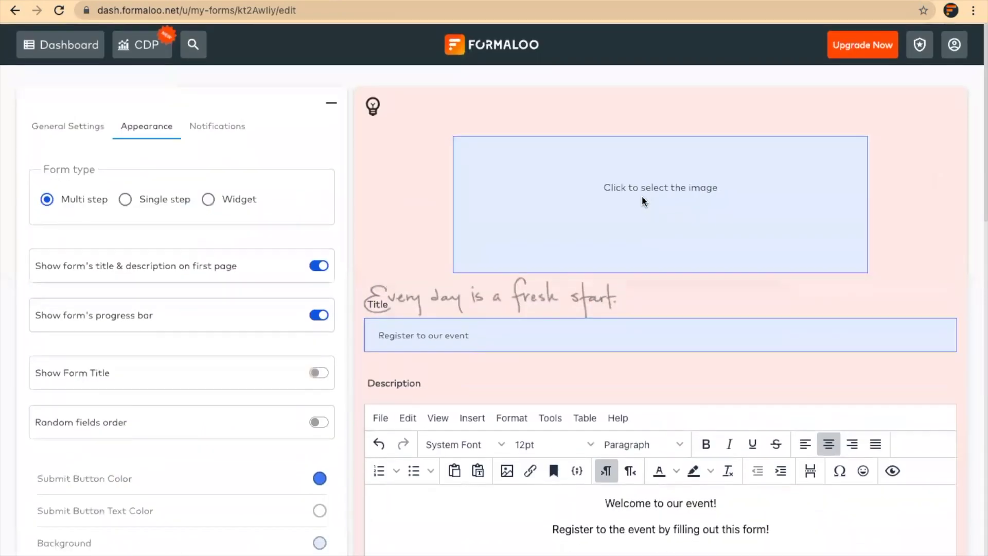